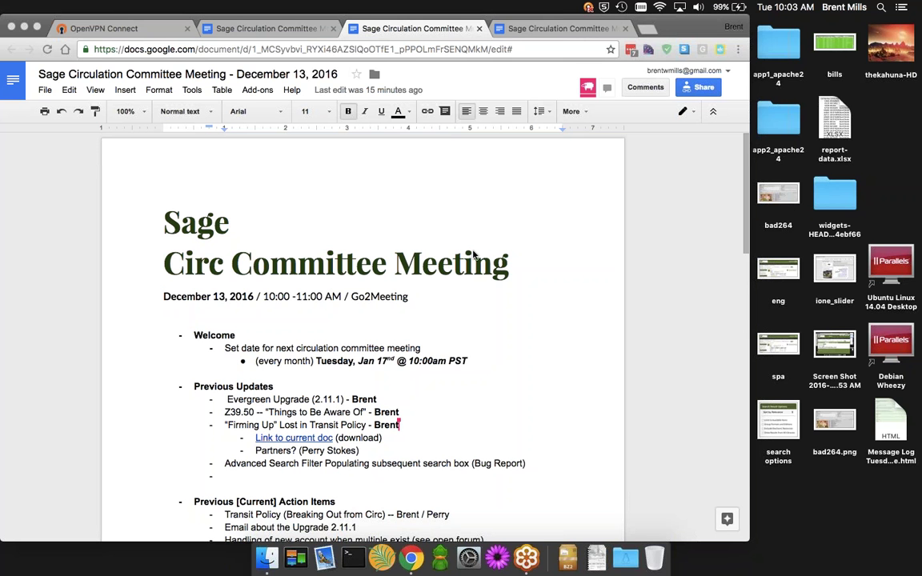
Add two new attendee names below the last name in the Attendees doc, then return to the agenda
click(427, 230)
click(560, 28)
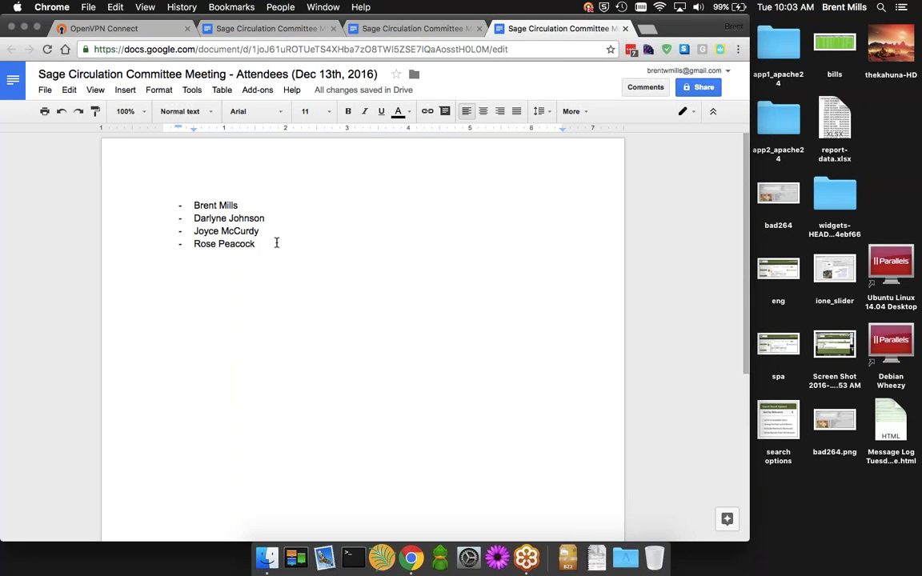
key(Return)
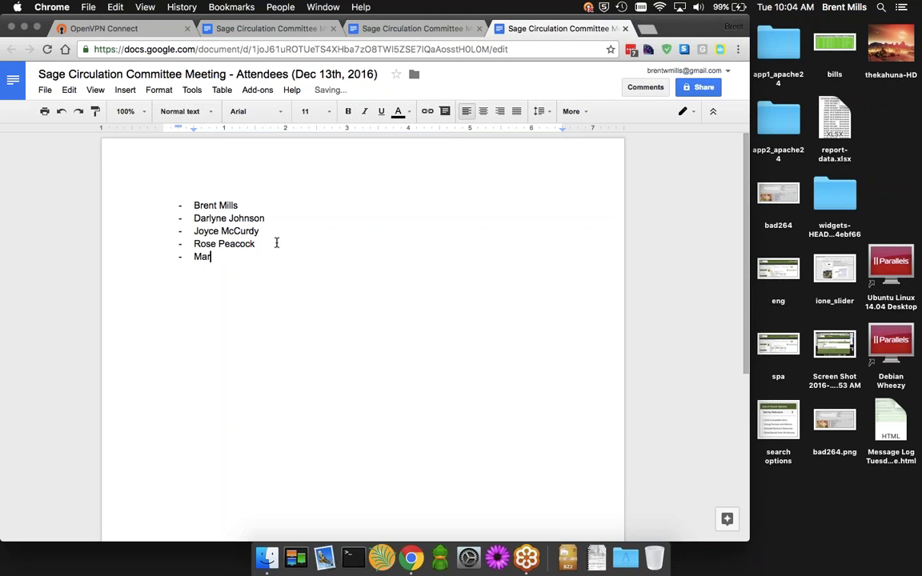
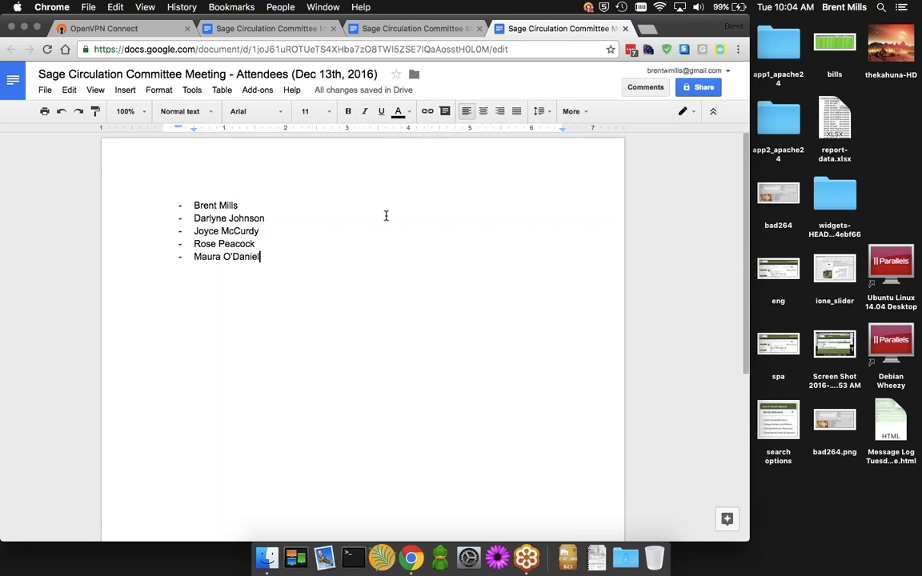
key(Return)
text(Heidi)
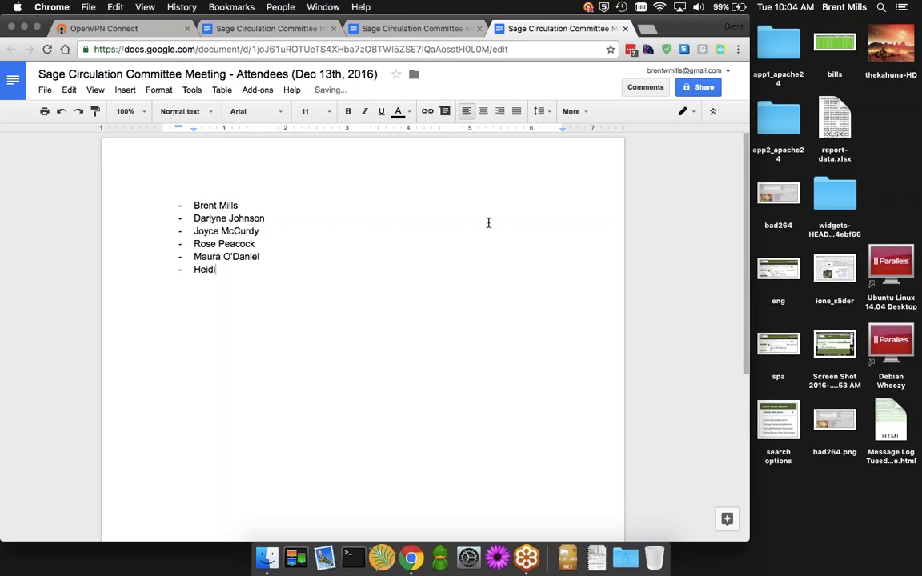
click(427, 28)
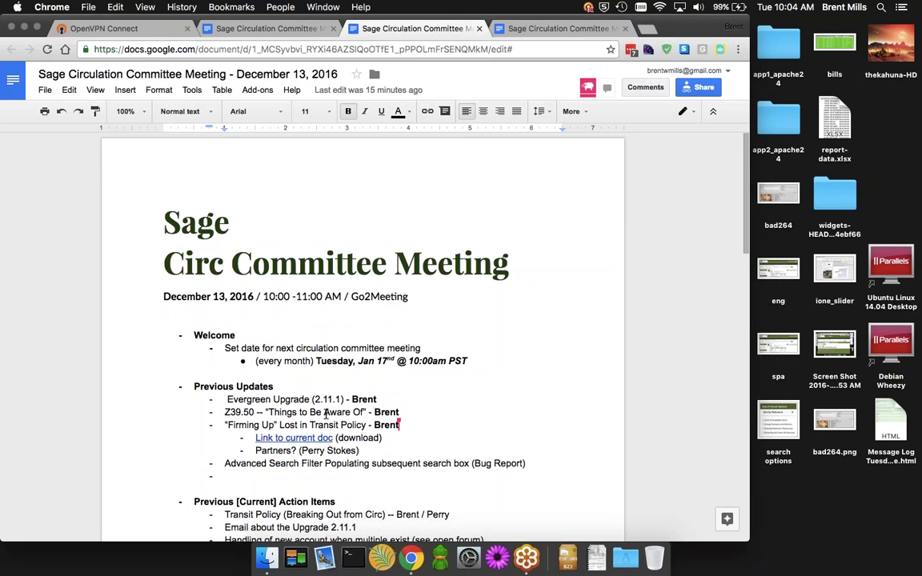
scroll(377, 371, down, 2)
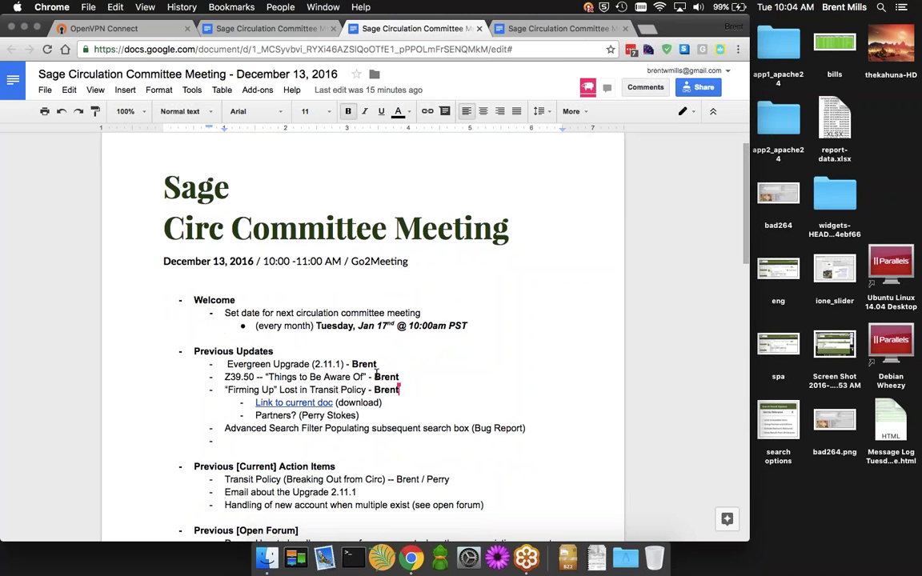
scroll(376, 372, up, 2)
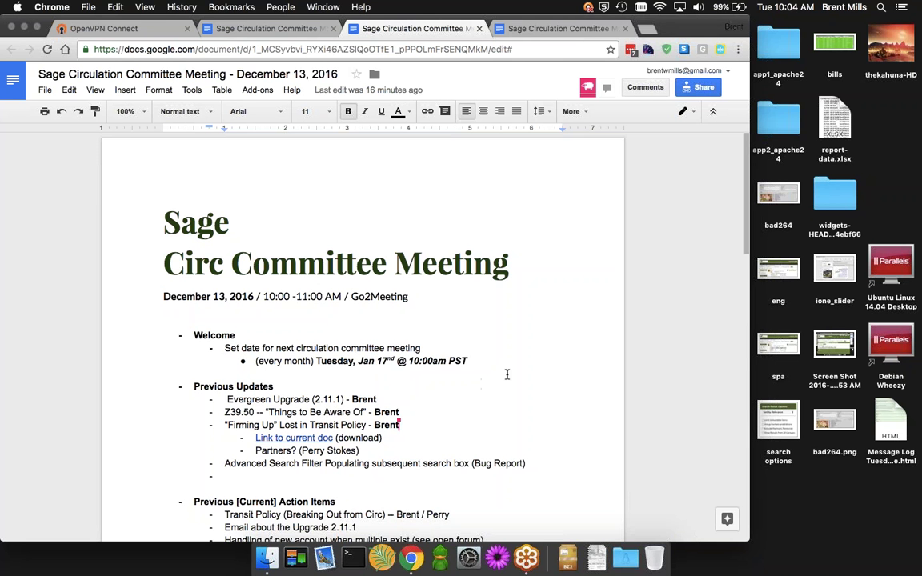
scroll(503, 370, down, 1)
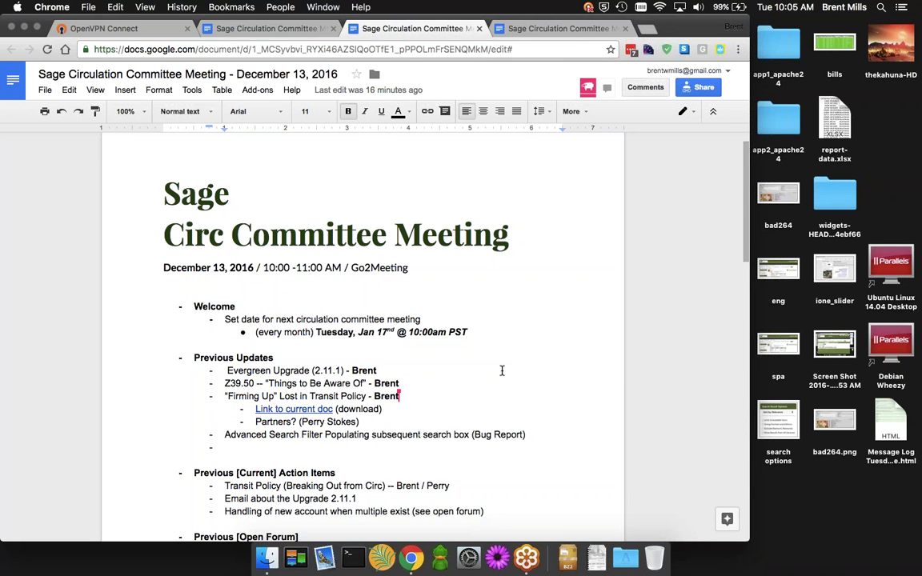
scroll(486, 430, down, 1)
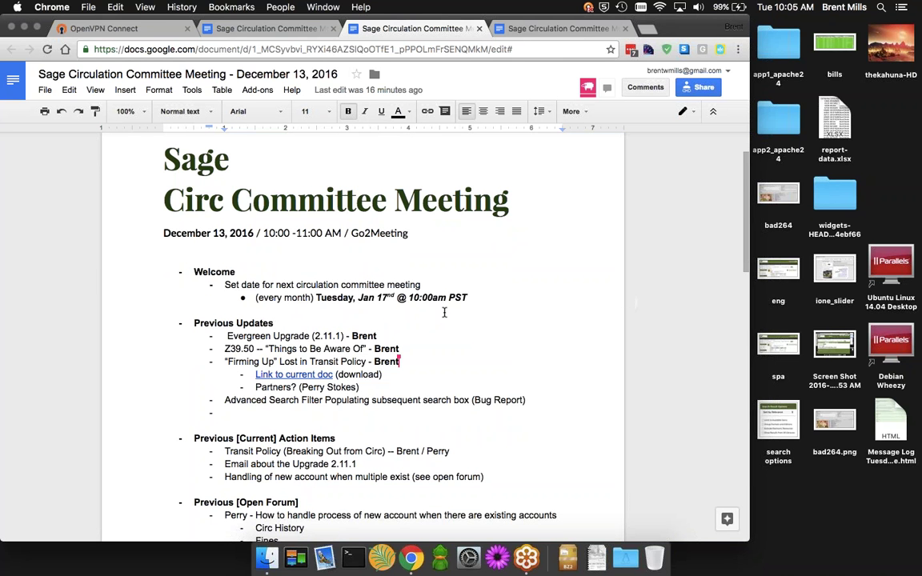
scroll(473, 314, up, 1)
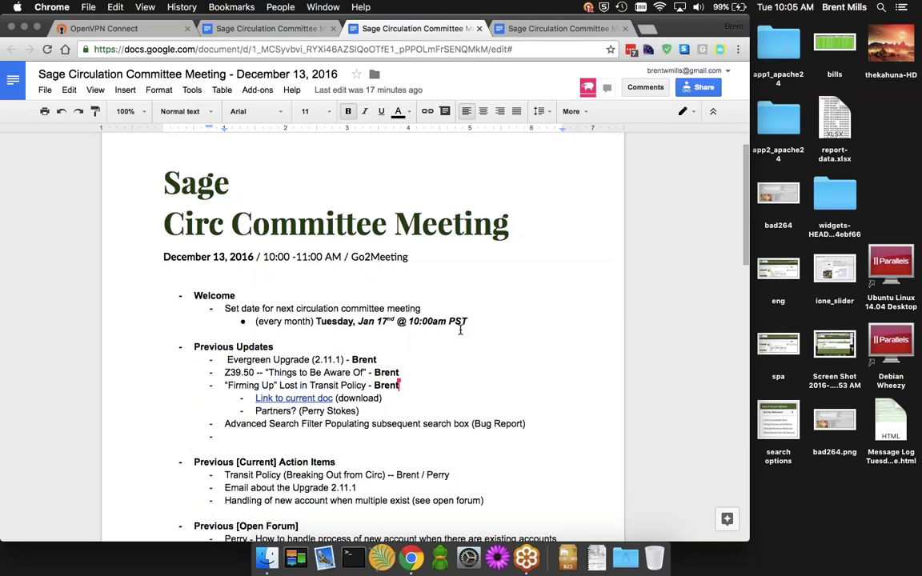
scroll(401, 329, down, 3)
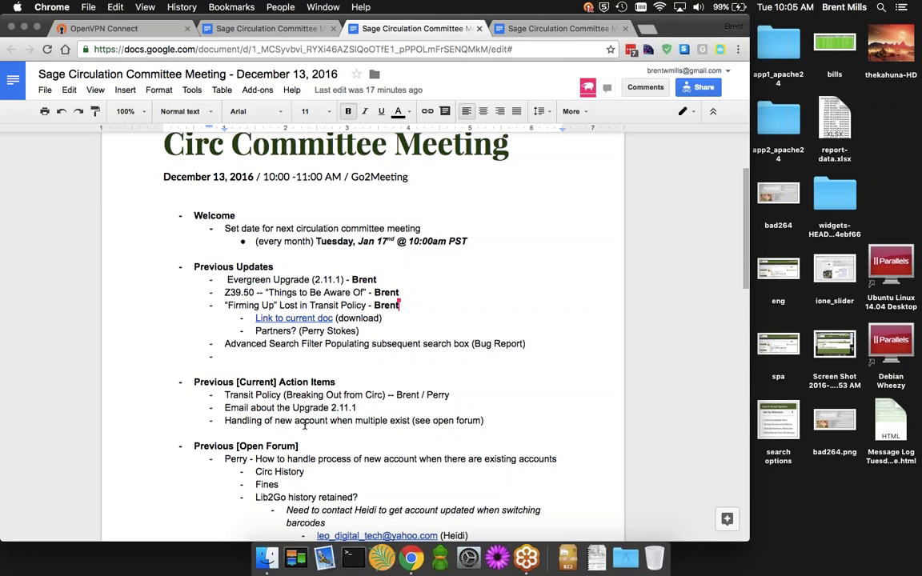
Open sagelib.org in a new tab and open the Systems Update - December 03, 2016 post
key(super+t)
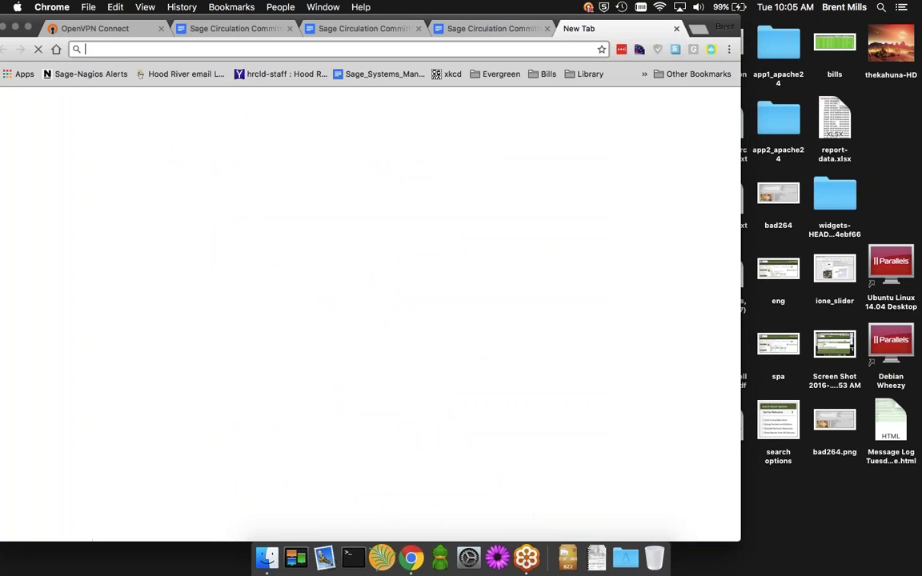
text(sage)
key(Return)
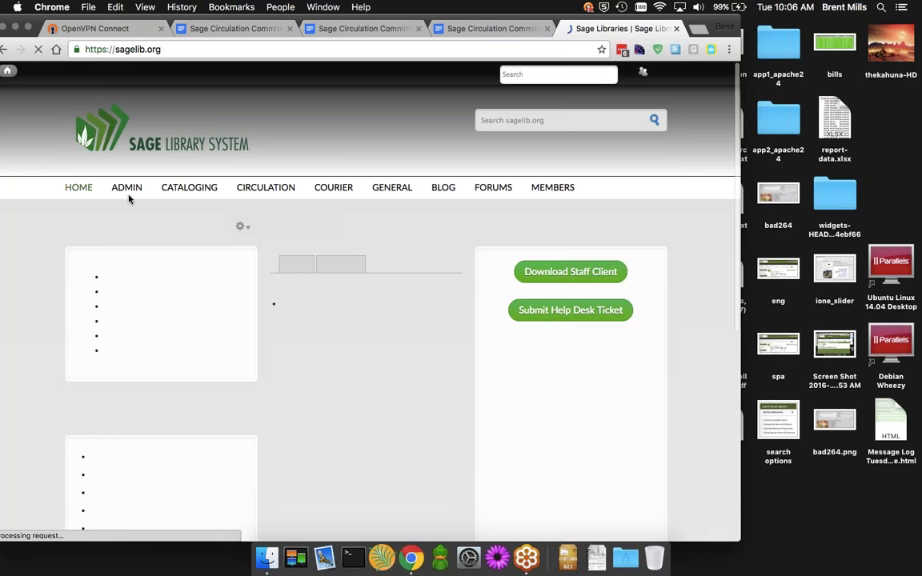
mouse_move(128, 198)
scroll(140, 309, down, 5)
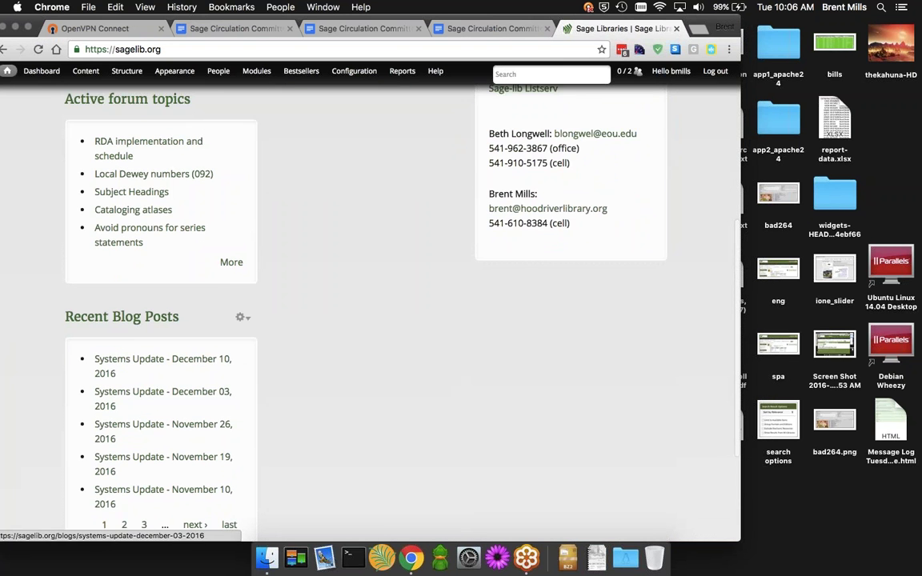
click(153, 398)
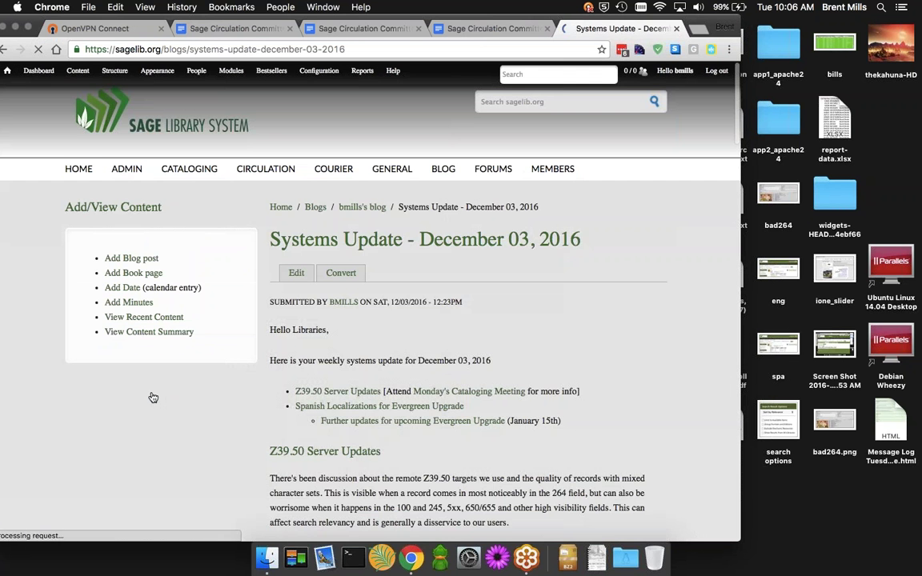
Read the post's further Evergreen upgrade notes, then go back to the top of the post
scroll(288, 415, down, 1)
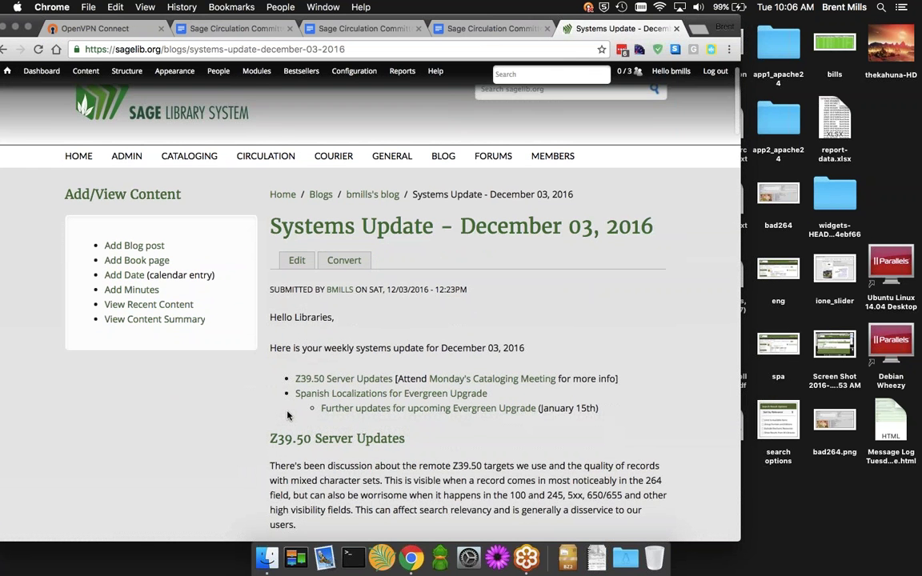
scroll(287, 414, down, 1)
click(448, 412)
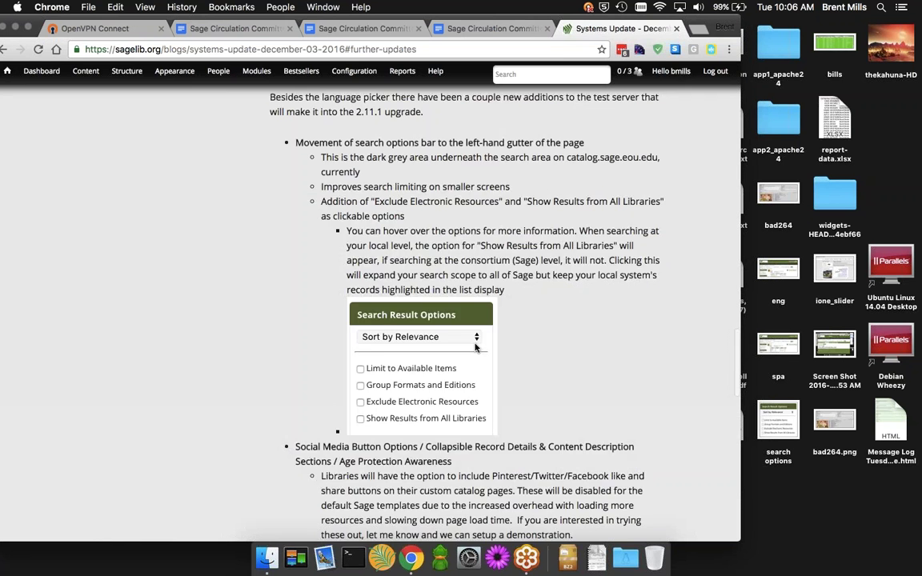
scroll(477, 346, up, 2)
scroll(476, 346, down, 1)
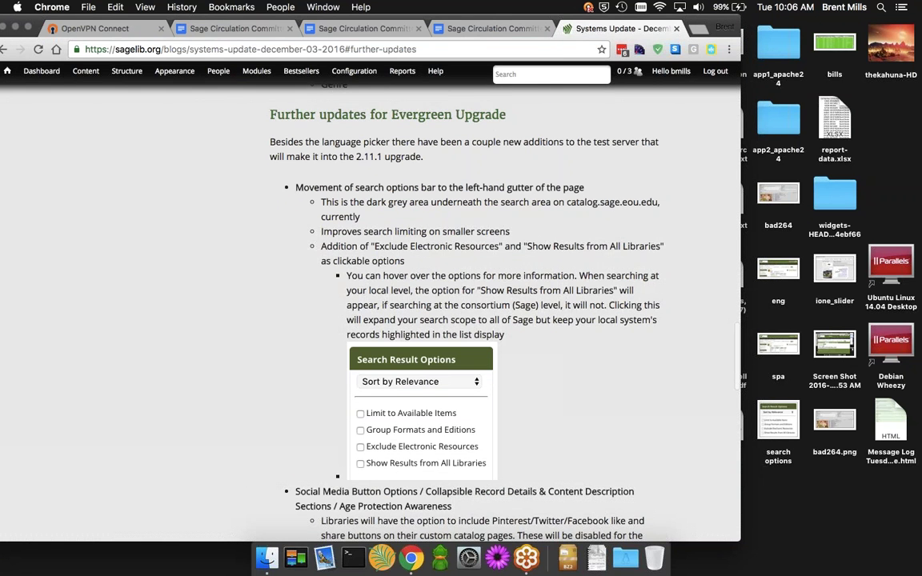
scroll(424, 304, up, 7)
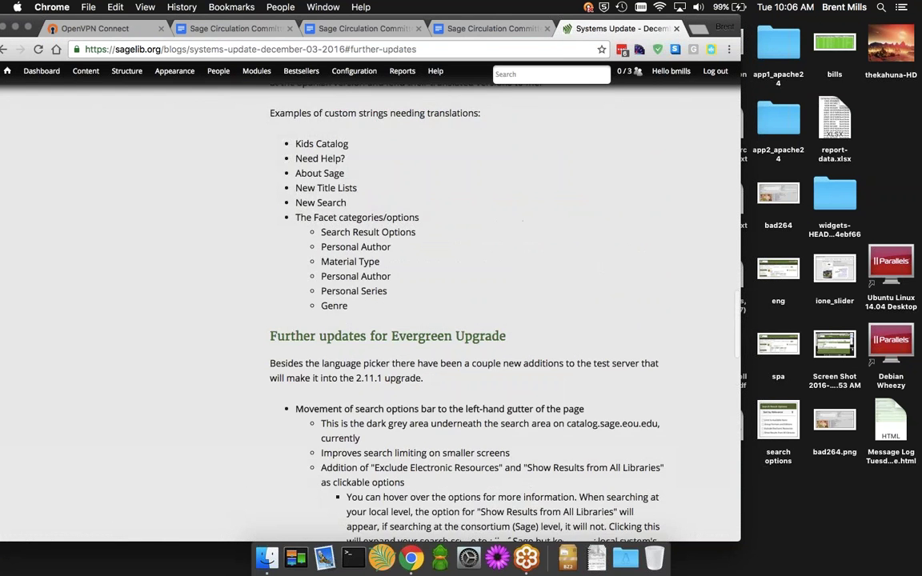
click(1, 49)
drag(92, 20, 121, 20)
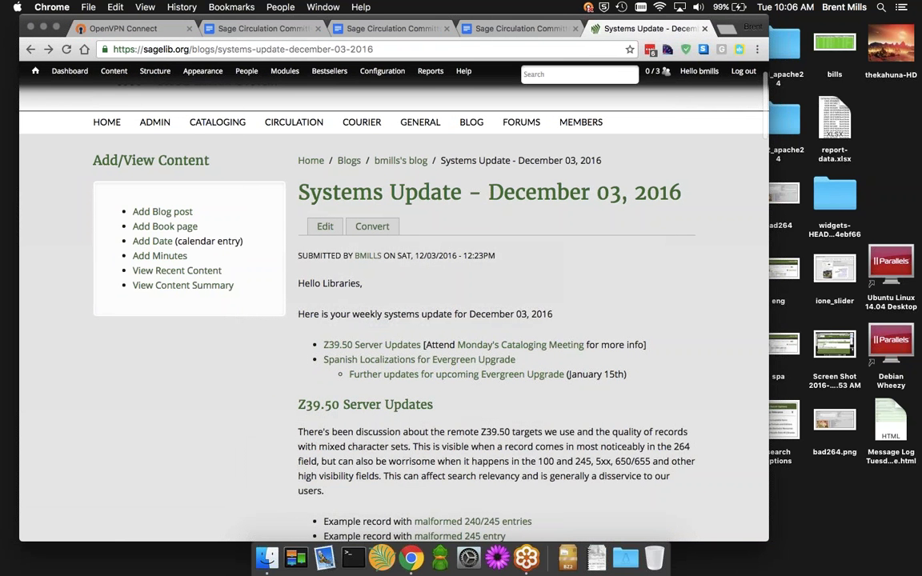
scroll(522, 256, down, 1)
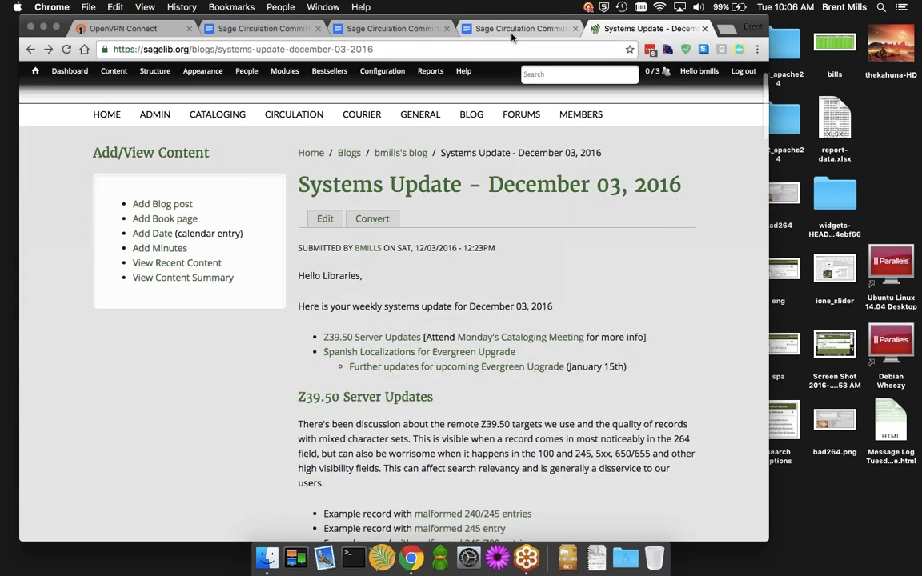
Replace the presenter's name on the Evergreen Upgrade (2.11.1) line with January 15th
click(472, 29)
click(388, 28)
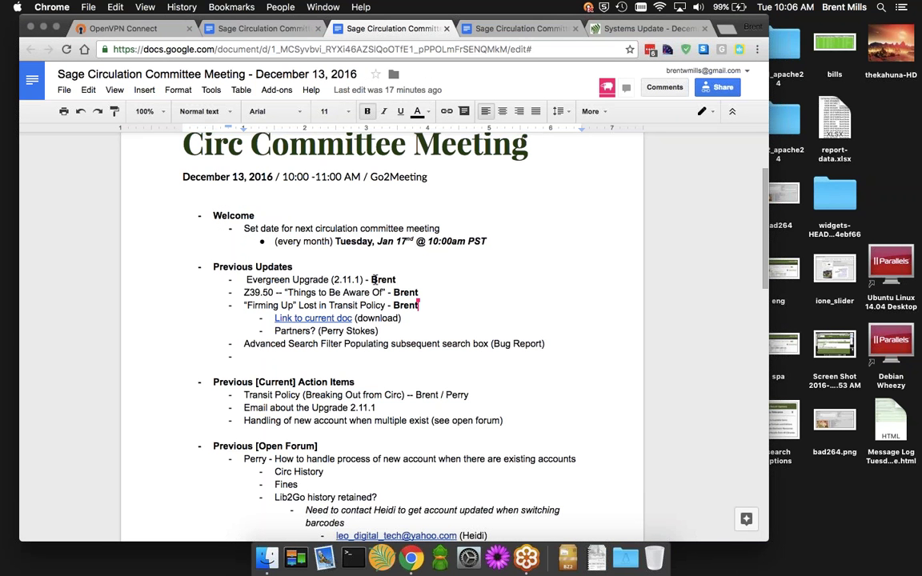
drag(370, 279, 402, 279)
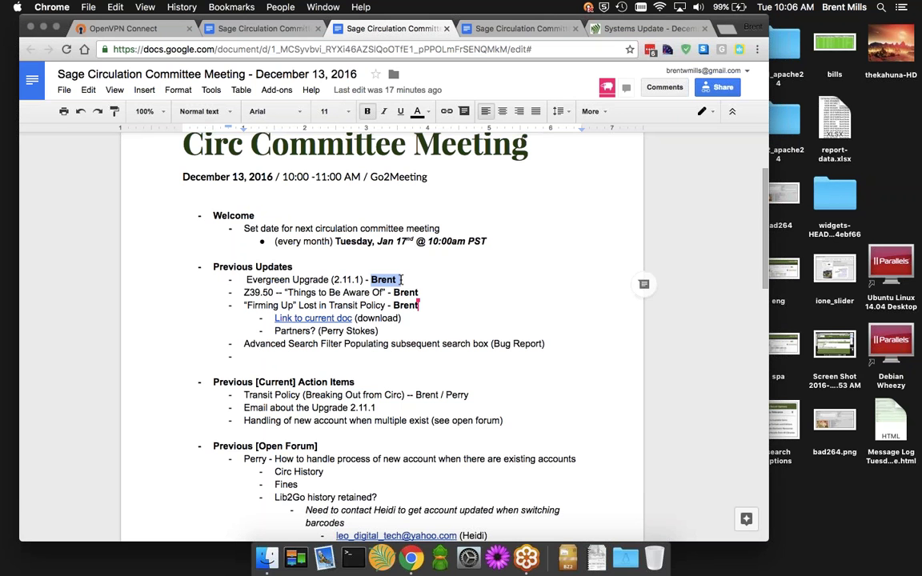
text(January)
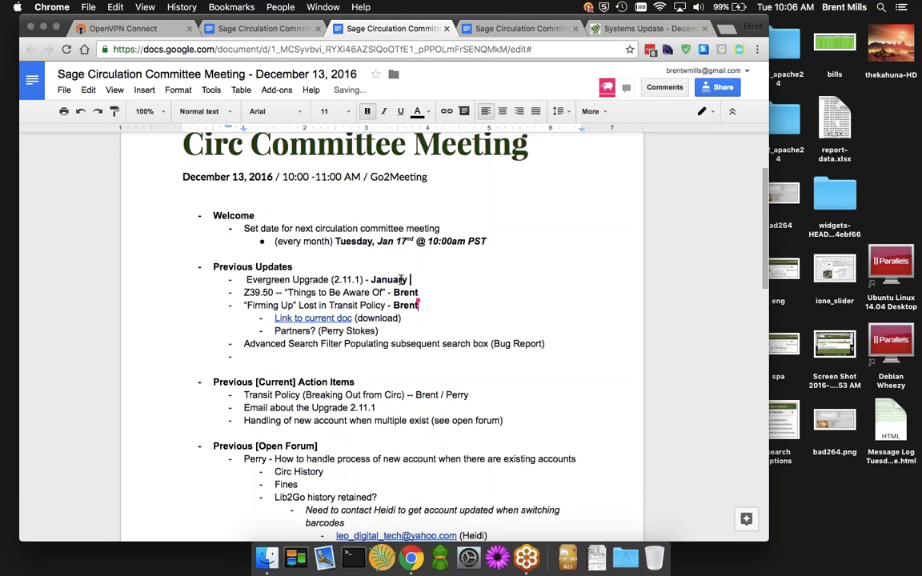
text(15th)
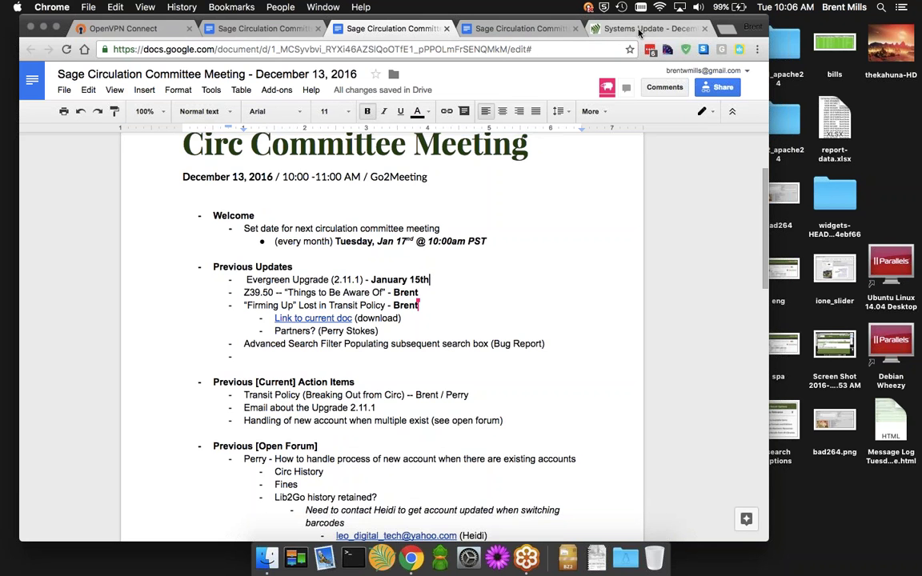
Add one more attendee name at the end of the Attendees list, then return to the agenda
click(516, 29)
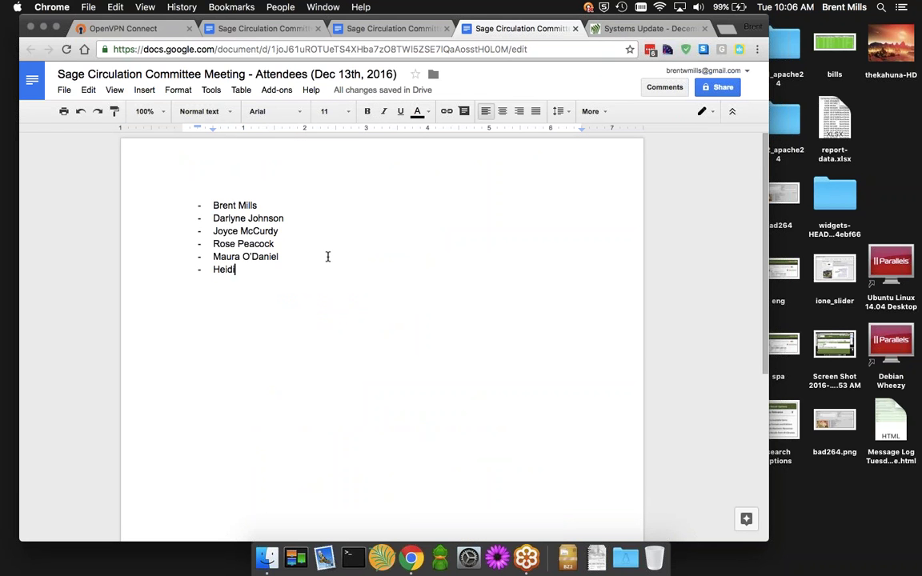
key(Return)
text(Dea)
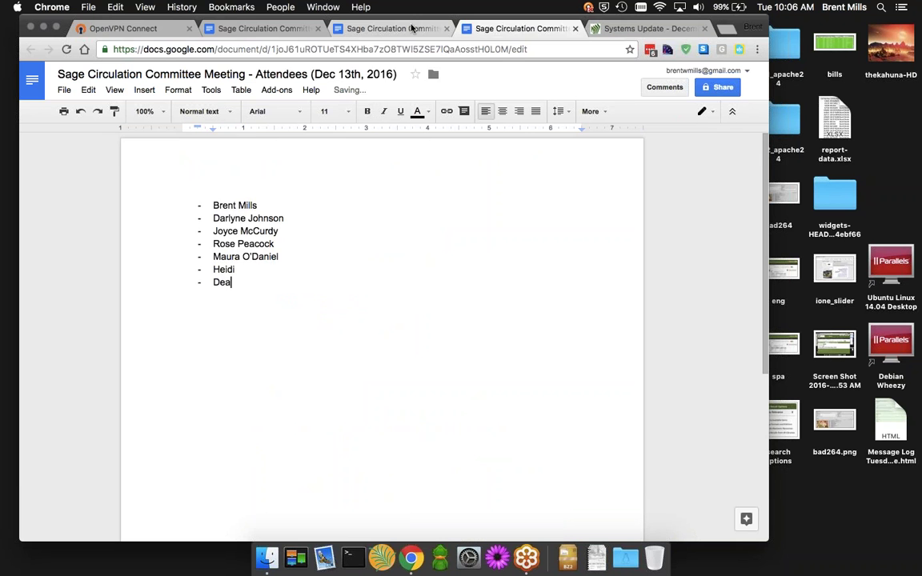
click(392, 28)
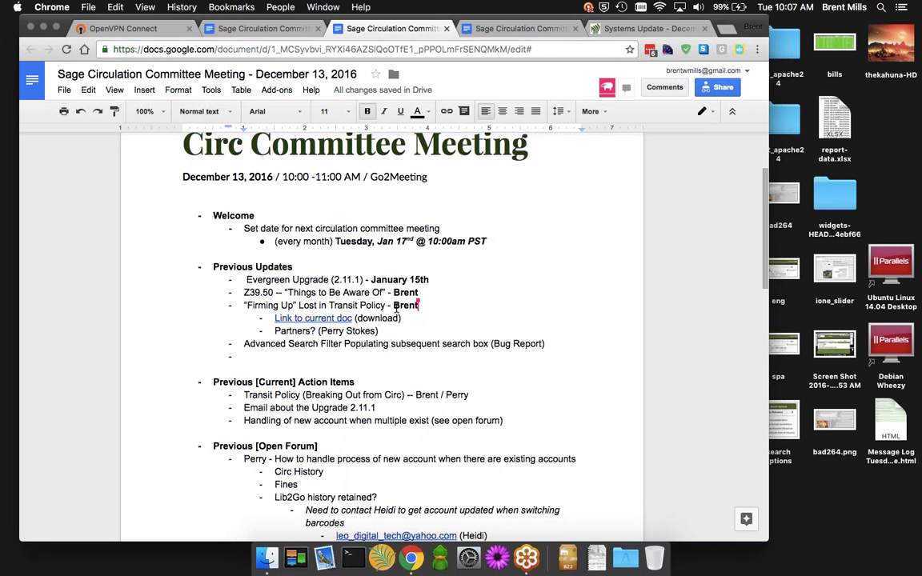
Switch to the Systems Update - December 03, 2016 blog post tab
mouse_move(436, 292)
click(645, 28)
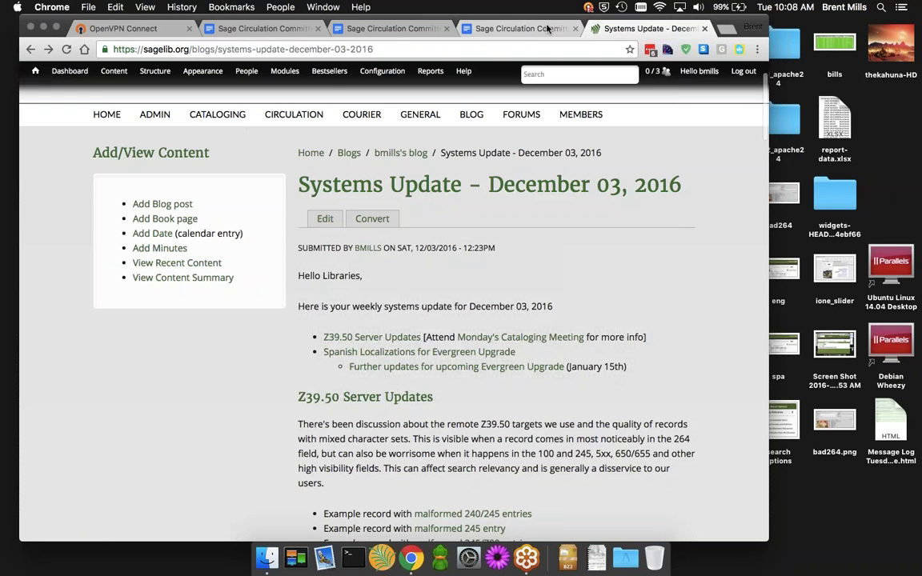
Go to the sagelib.org home page and scroll down to the Recent Blog Posts list
scroll(483, 375, up, 2)
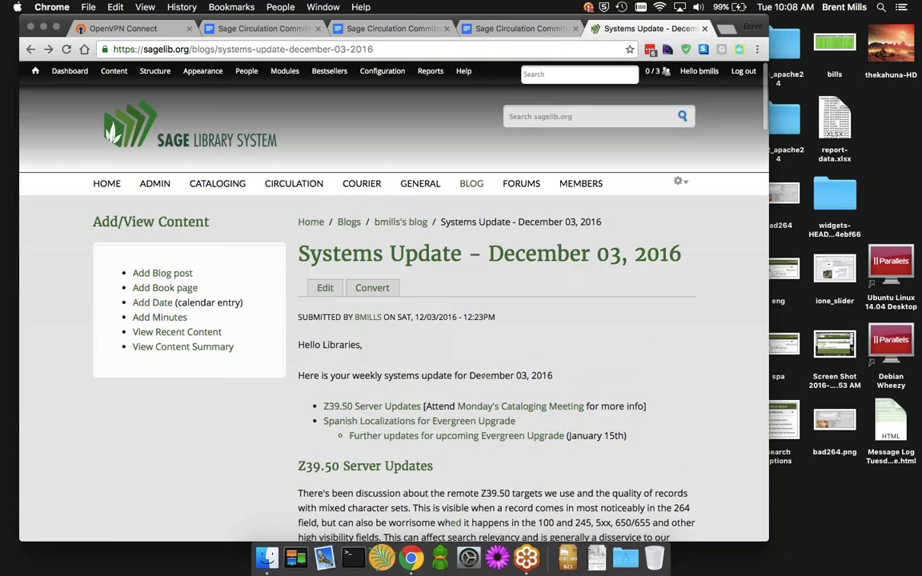
click(106, 183)
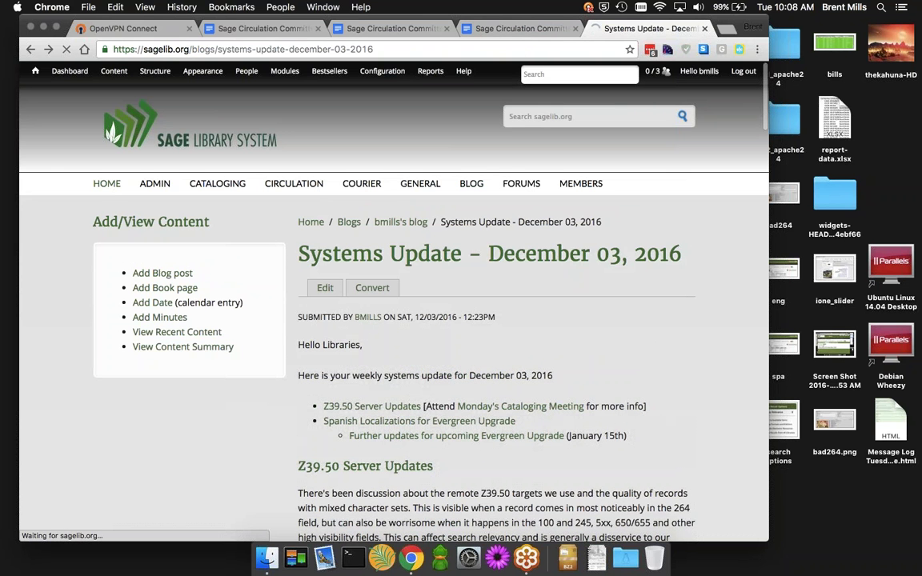
scroll(258, 414, down, 3)
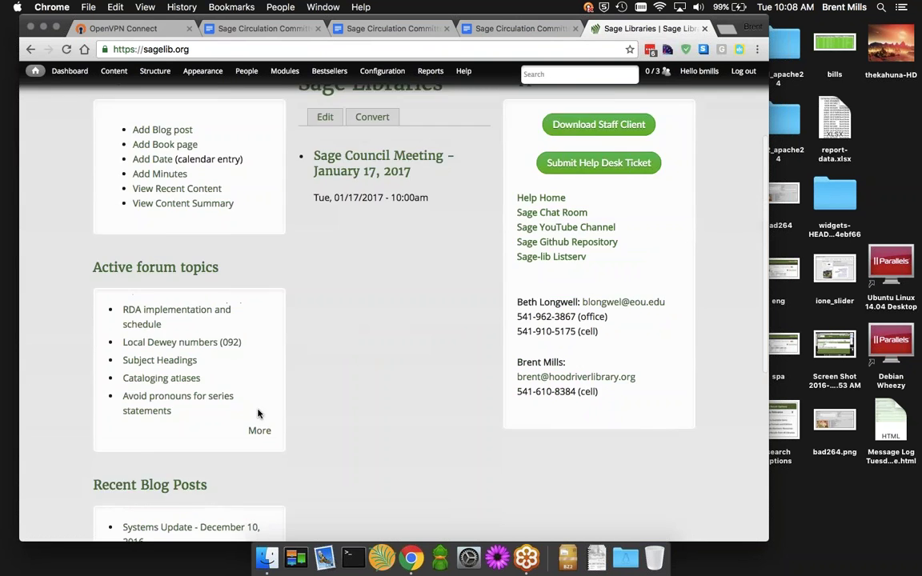
scroll(258, 414, down, 5)
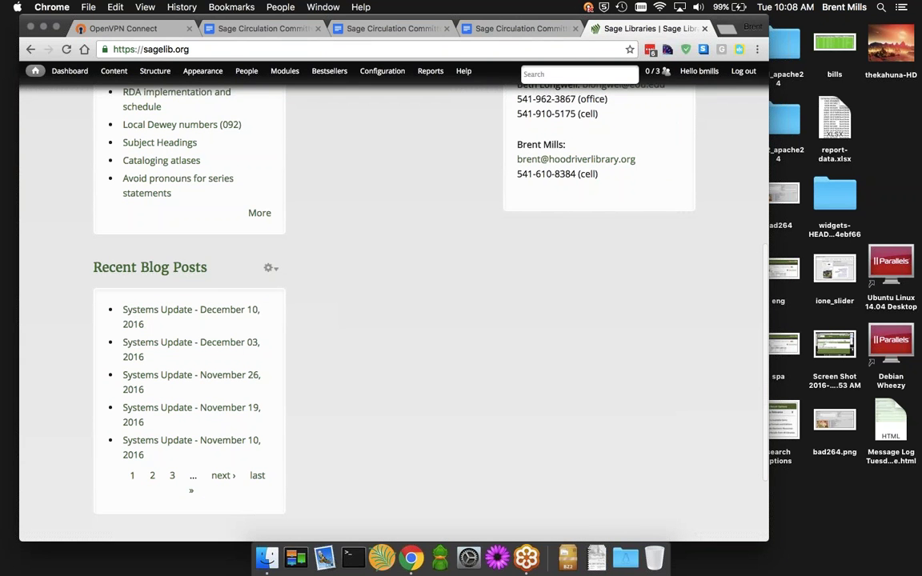
Delete the empty bullet line below the Advanced Search Filter (Bug Report) item in Previous Updates
click(424, 29)
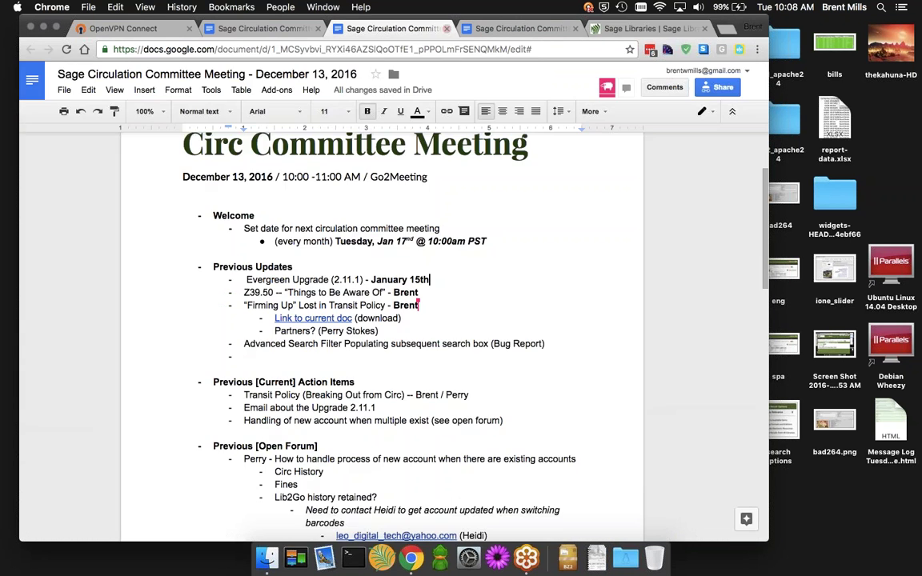
click(495, 313)
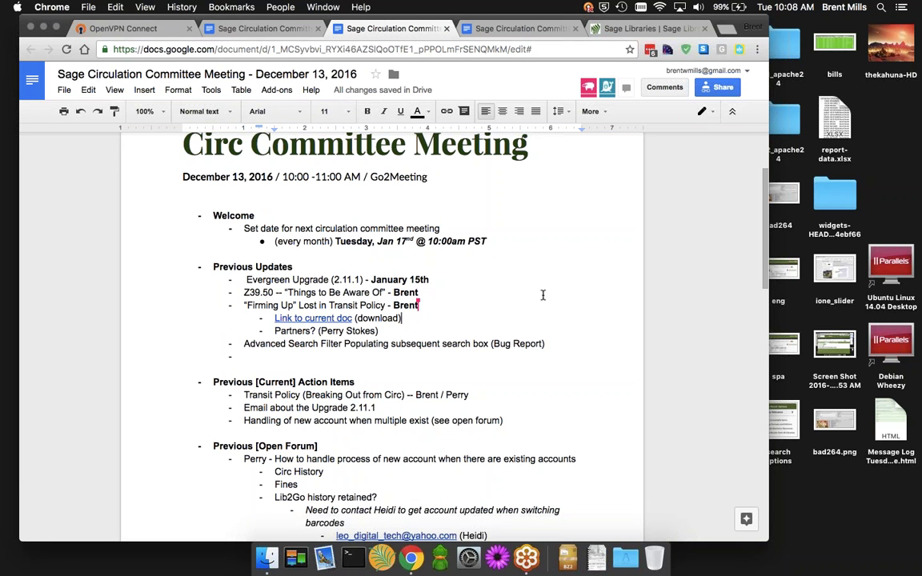
click(257, 357)
key(BackSpace)
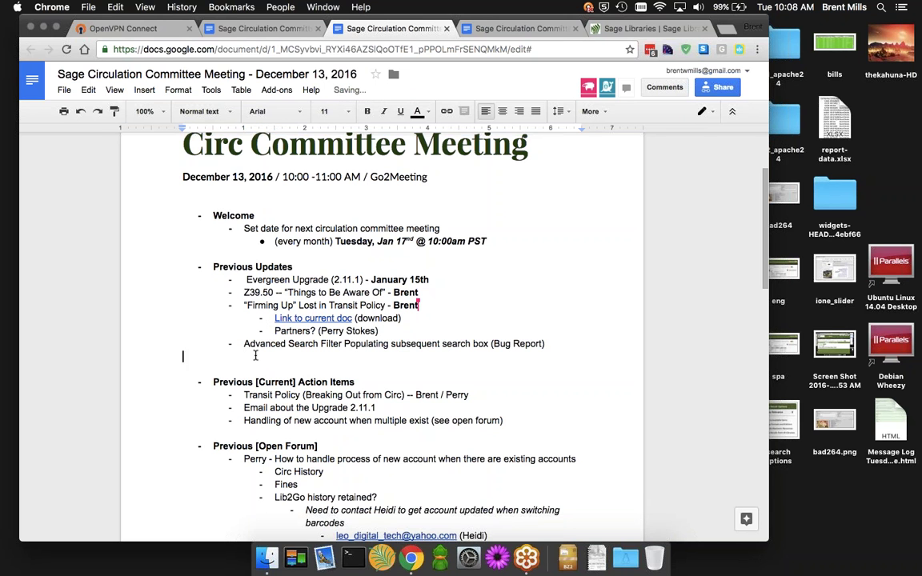
key(BackSpace)
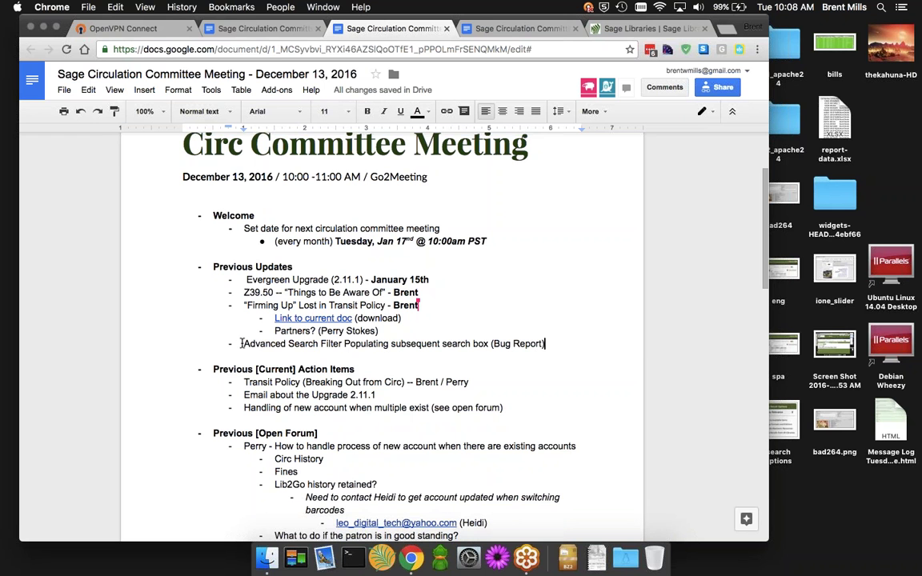
drag(242, 344, 393, 344)
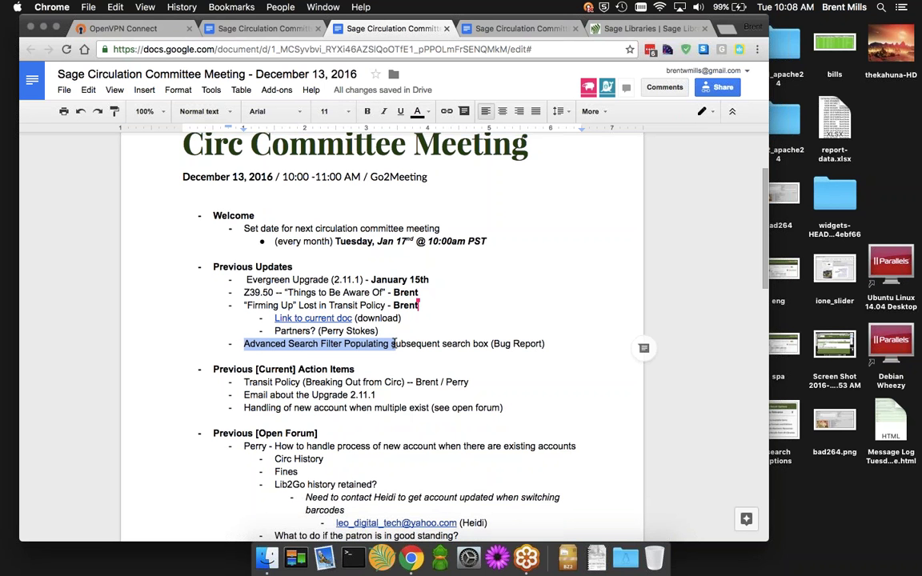
click(444, 355)
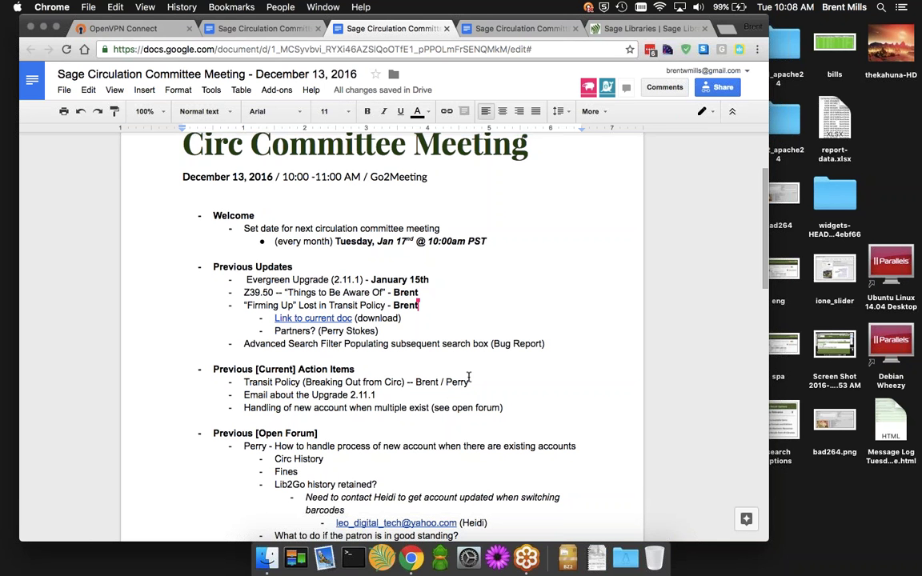
Scroll down the agenda to review the Action Items and Open Forum sections
scroll(486, 371, down, 5)
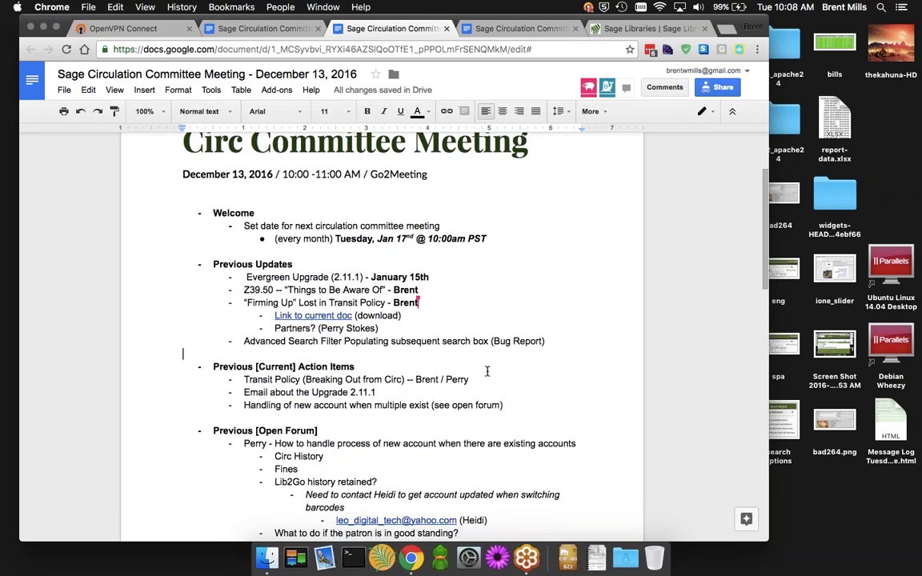
scroll(487, 371, down, 2)
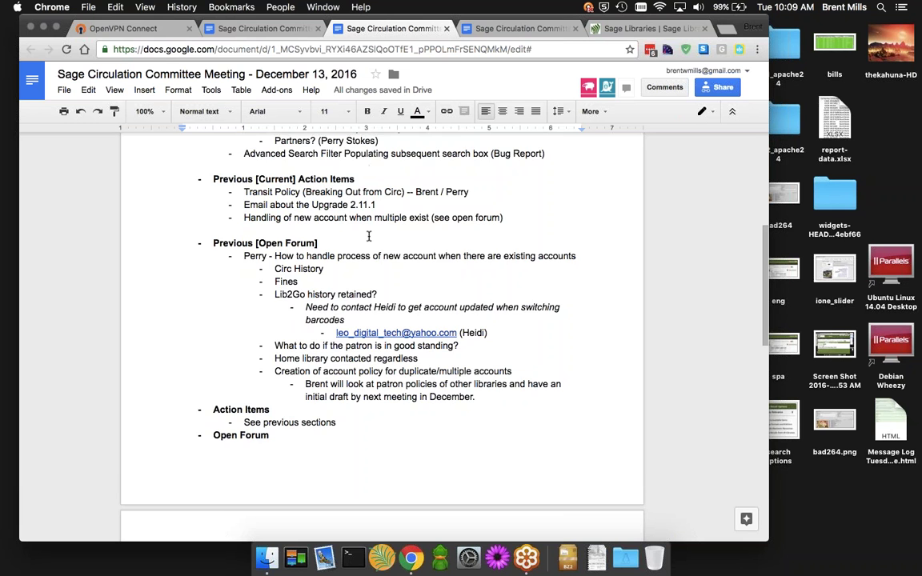
scroll(370, 235, down, 1)
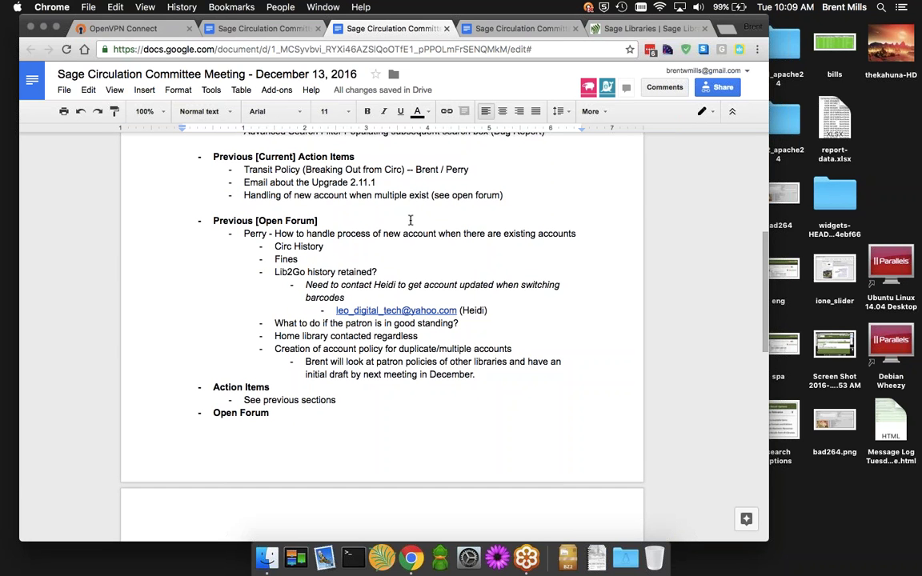
scroll(405, 225, up, 2)
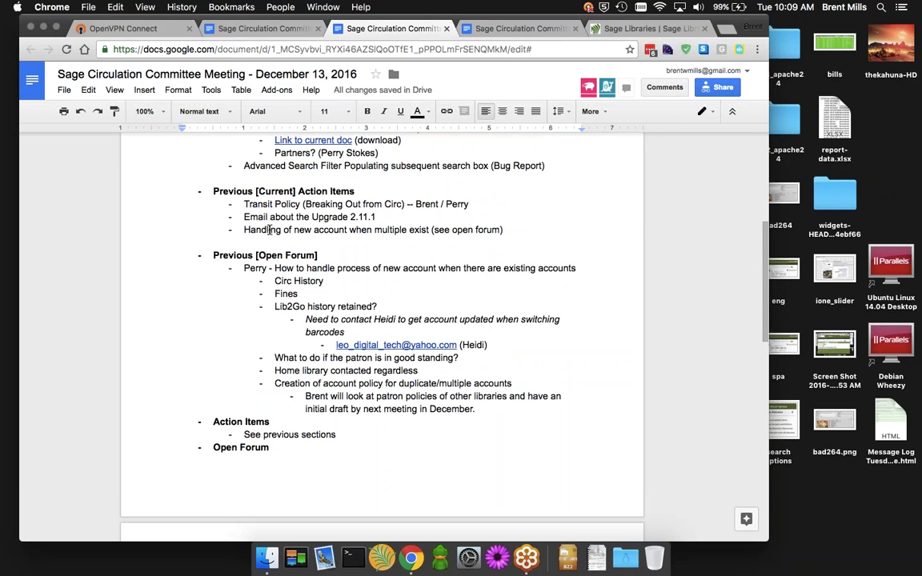
click(244, 230)
drag(245, 229, 514, 235)
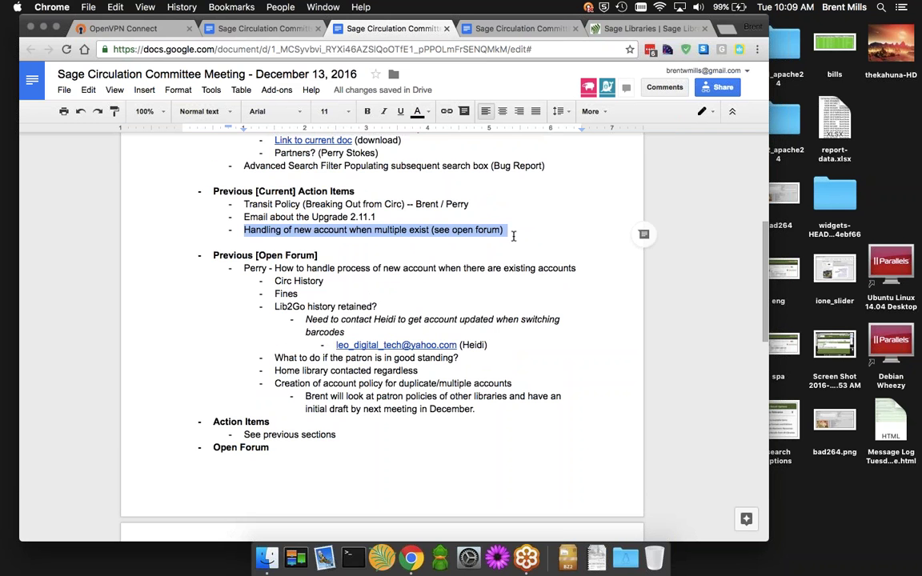
scroll(471, 331, down, 2)
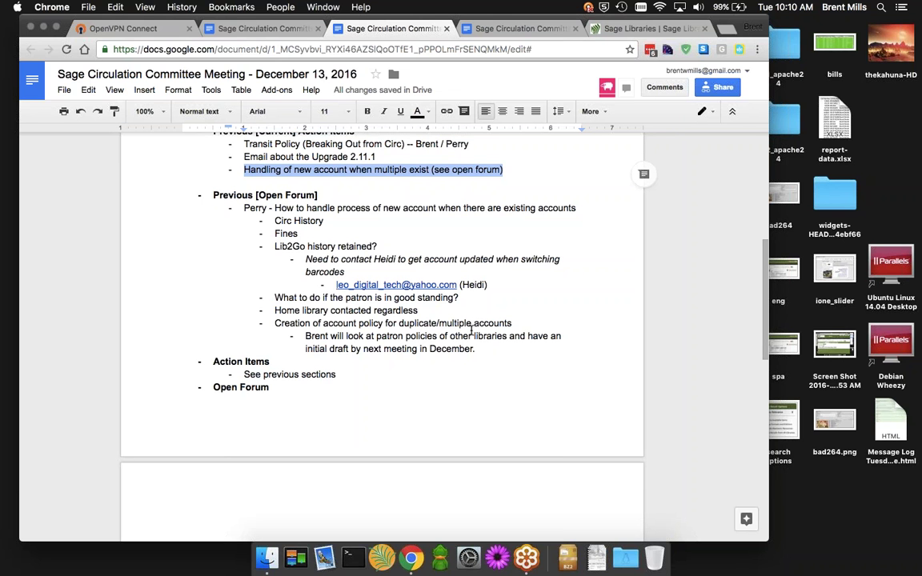
scroll(398, 309, down, 2)
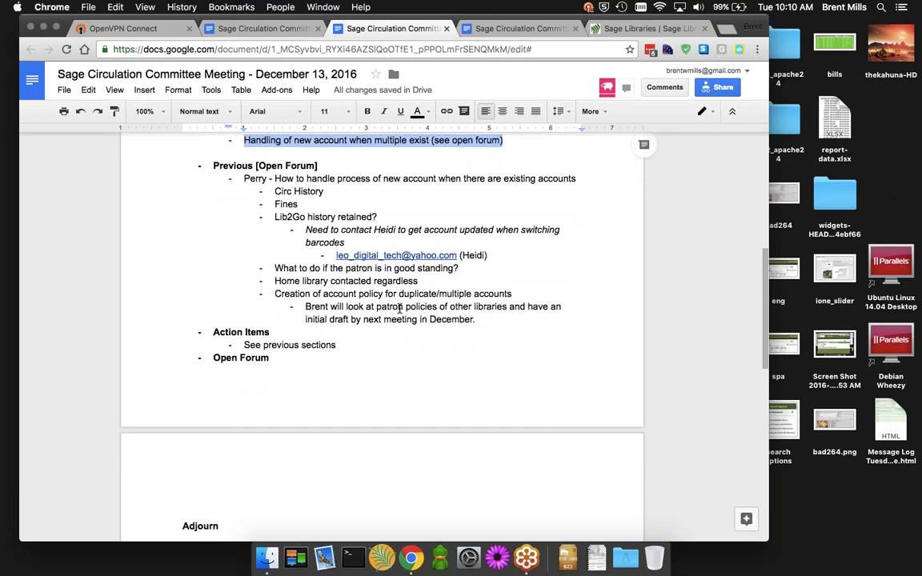
scroll(400, 309, up, 3)
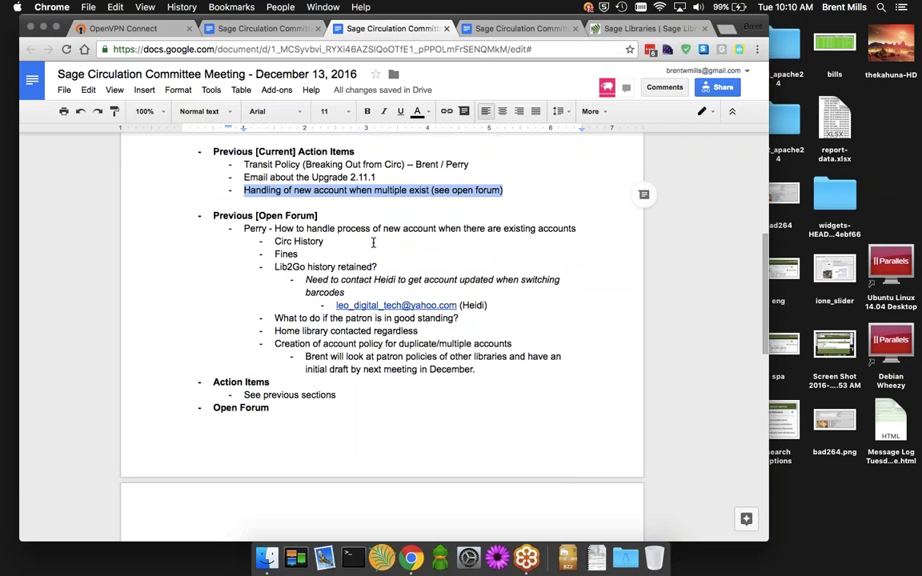
click(358, 265)
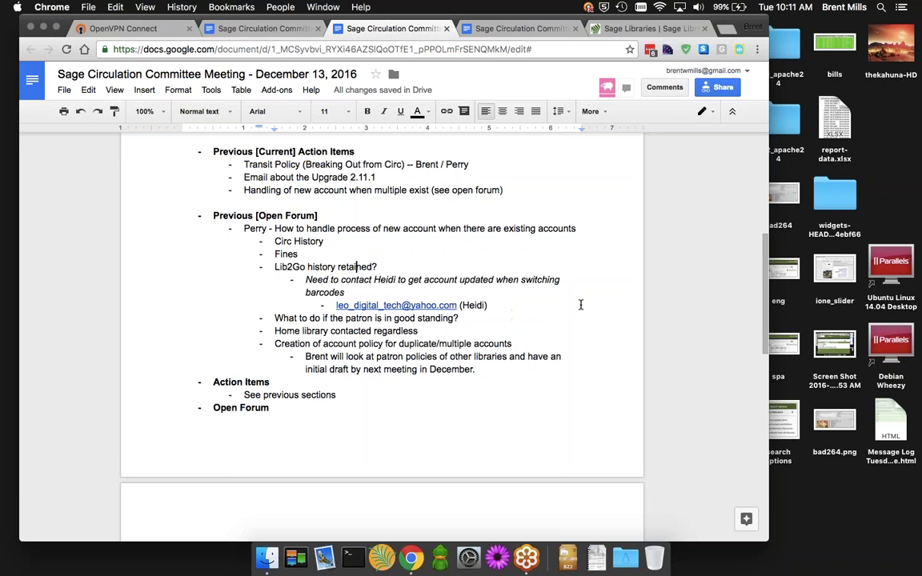
scroll(581, 304, down, 1)
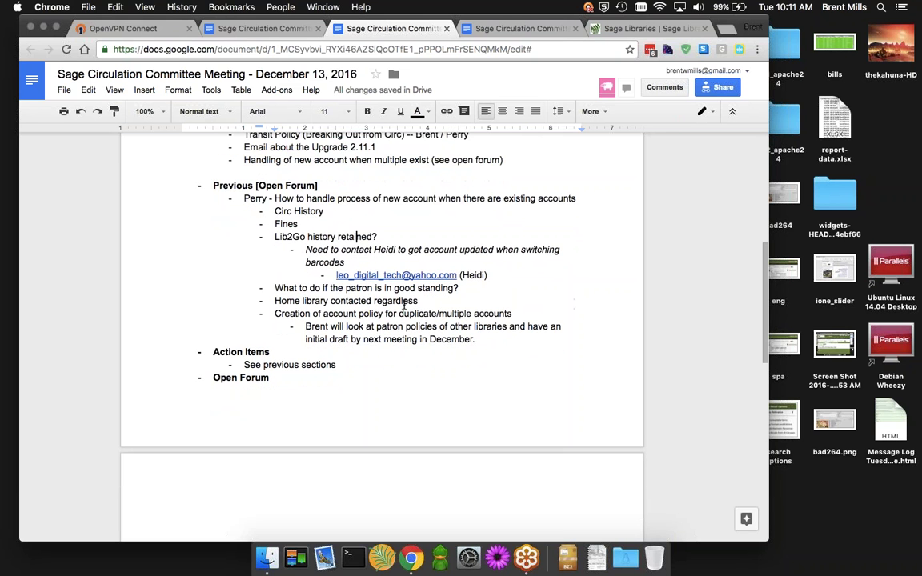
click(480, 339)
text(()
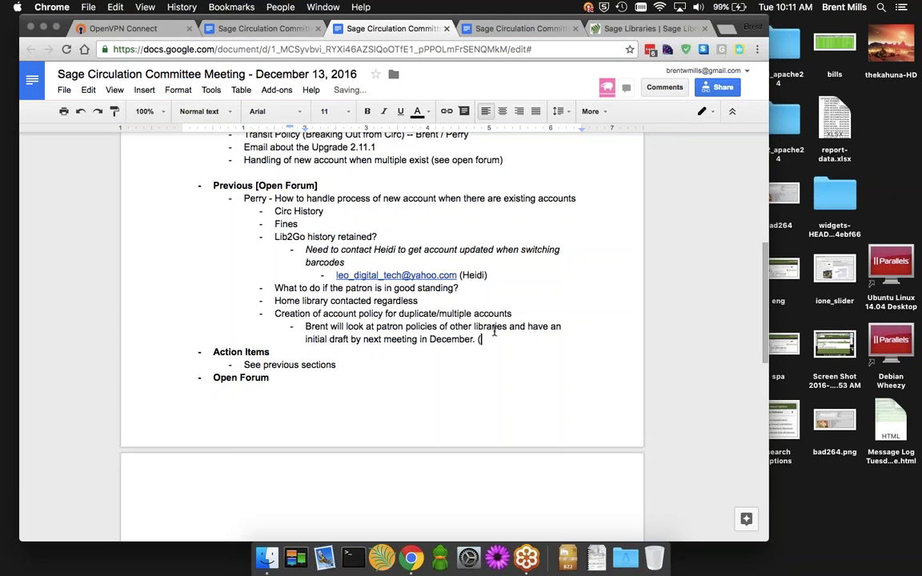
text(Jan Meeting))
key(Left)
text(Circ)
key(Left)
key(Left)
key(Left)
key(Left)
key(Left)
key(Left)
key(Left)
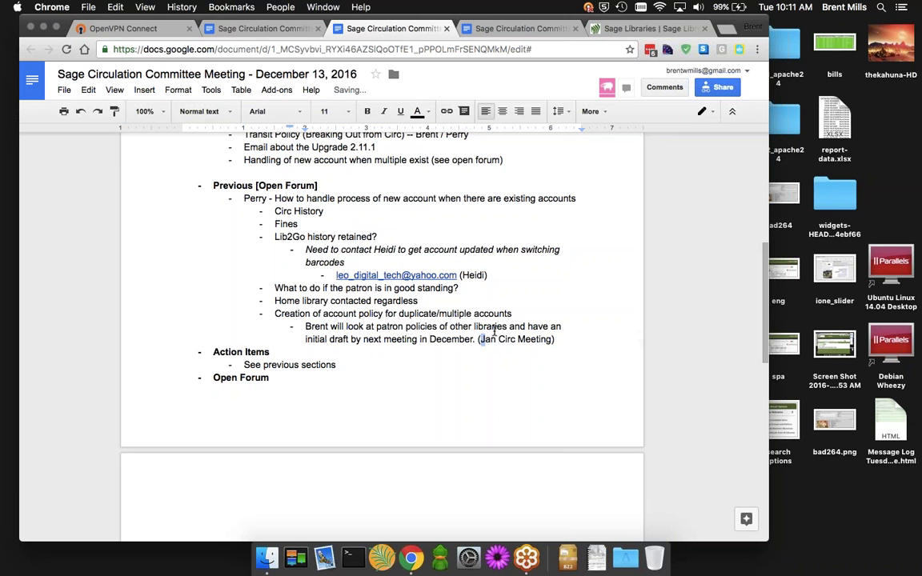
key(alt+shift+Right)
key(alt+shift+Right)
key(alt+shift+Right)
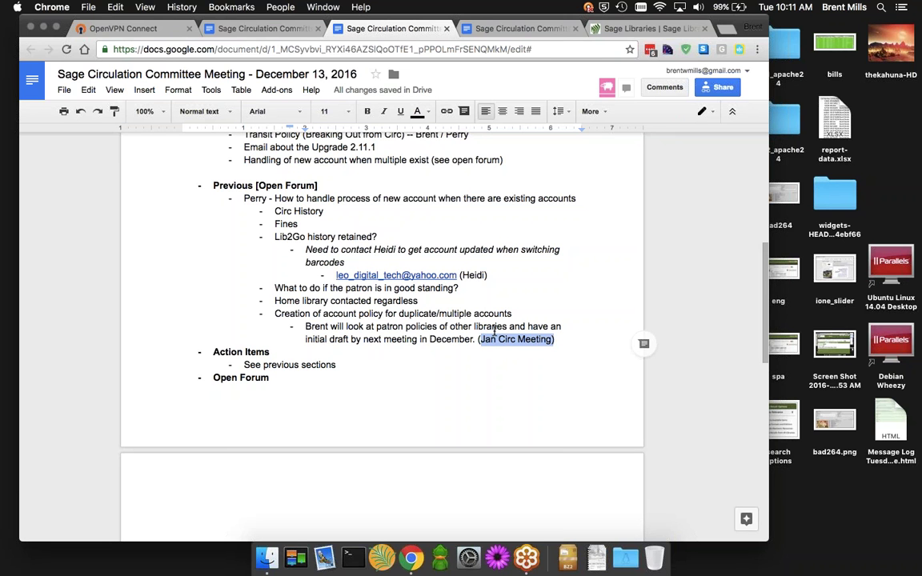
click(367, 111)
key(super+Down)
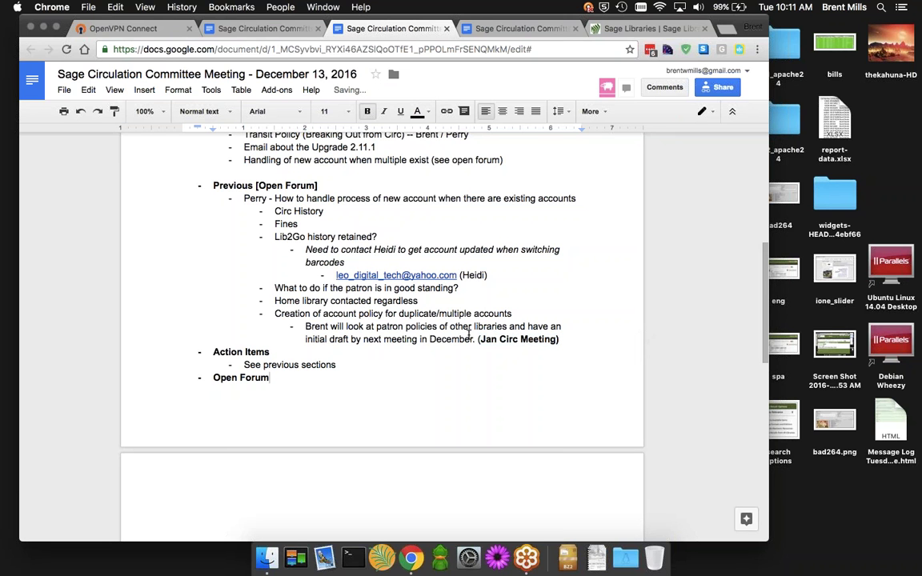
drag(430, 340, 472, 339)
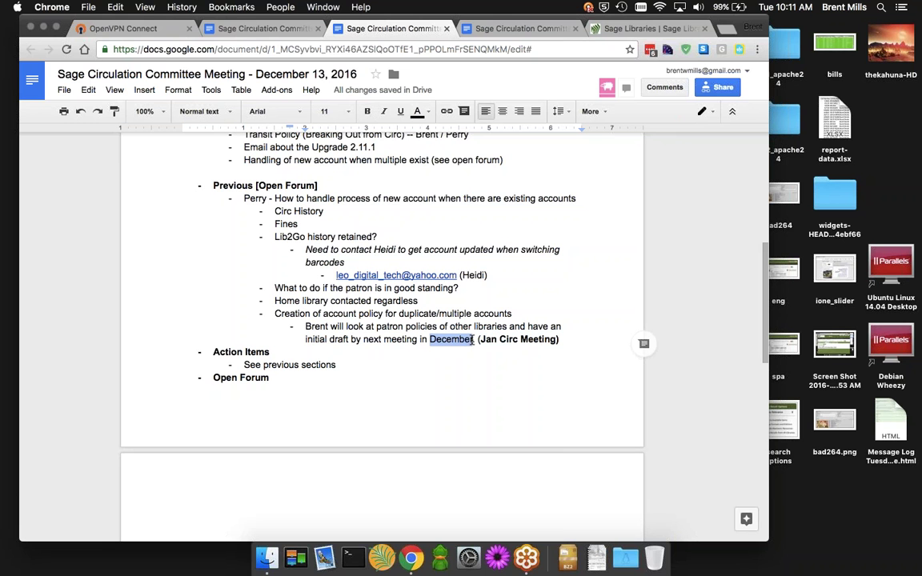
click(429, 113)
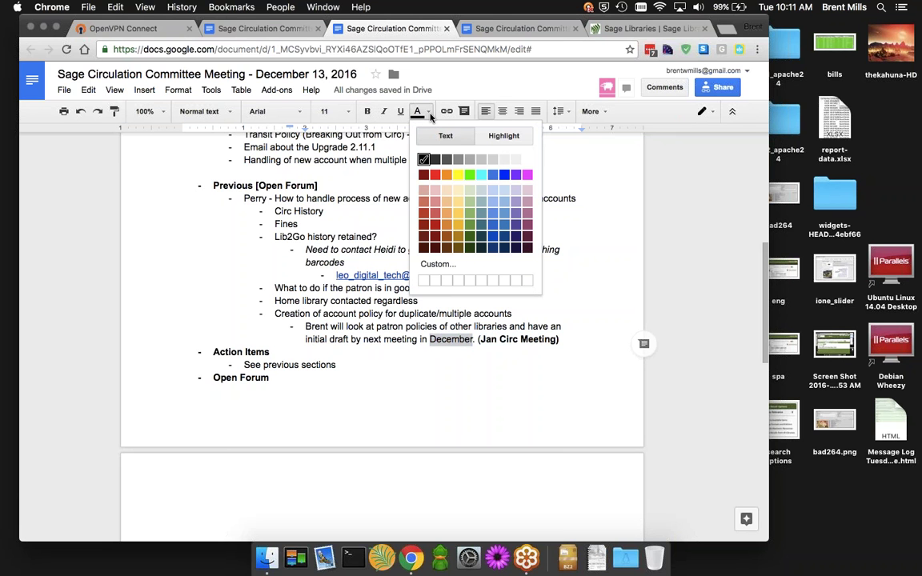
click(469, 175)
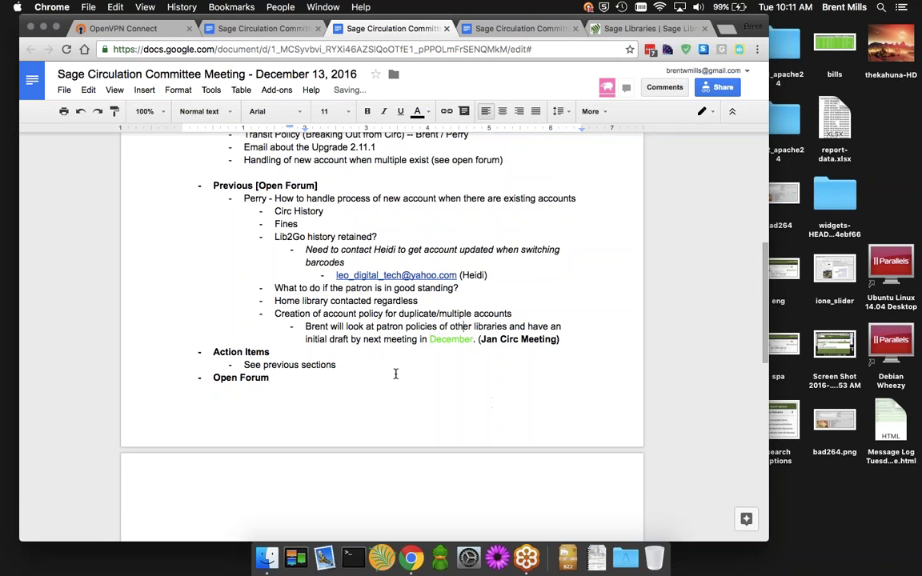
scroll(395, 374, down, 1)
scroll(395, 374, down, 3)
scroll(395, 374, up, 6)
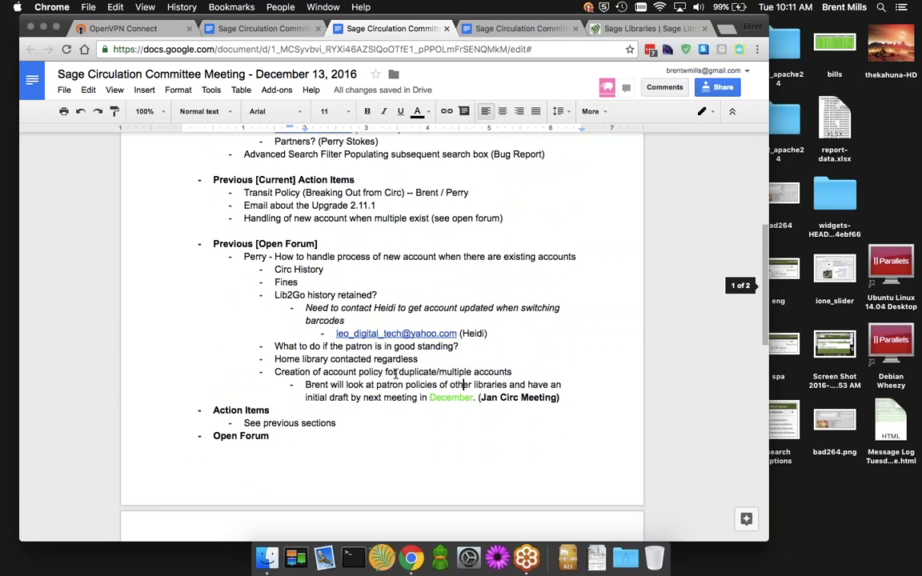
scroll(396, 374, up, 1)
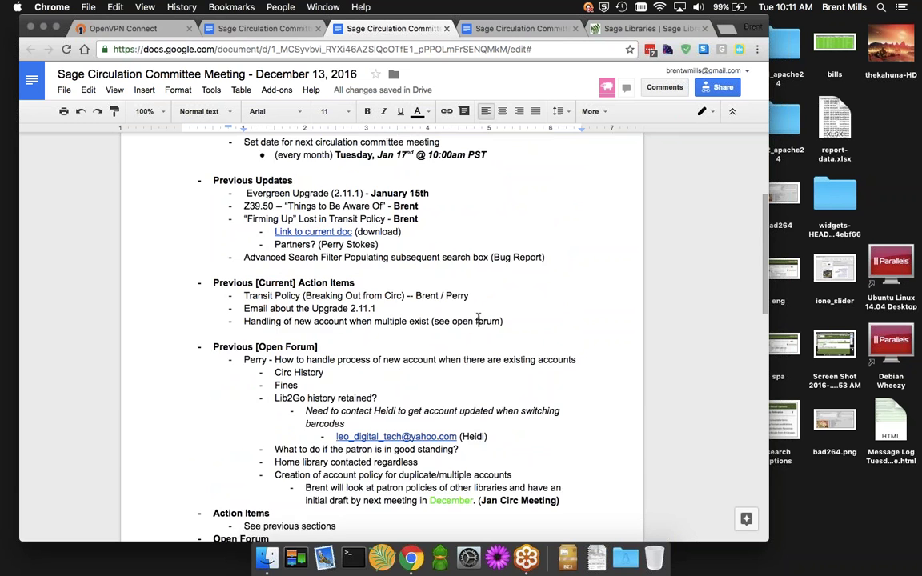
scroll(478, 319, up, 2)
scroll(478, 318, up, 1)
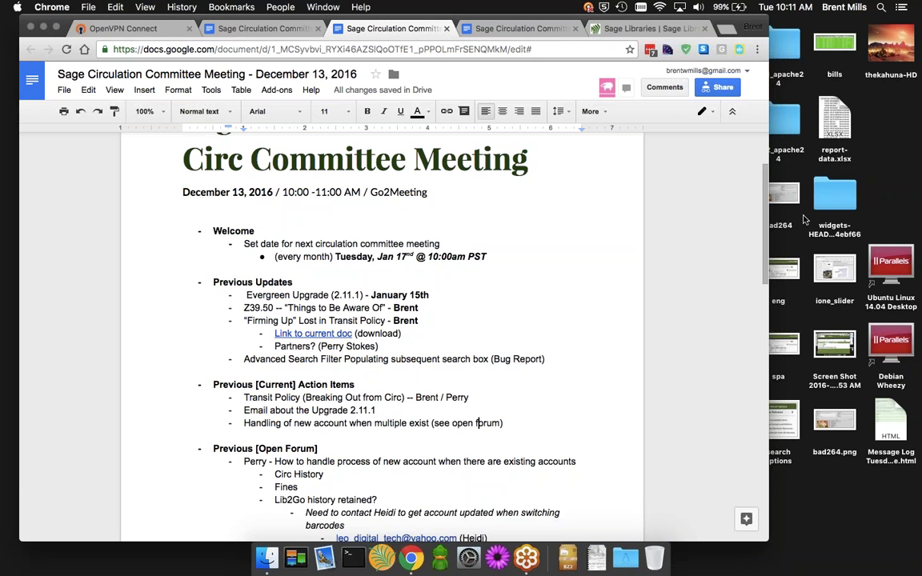
scroll(533, 321, down, 3)
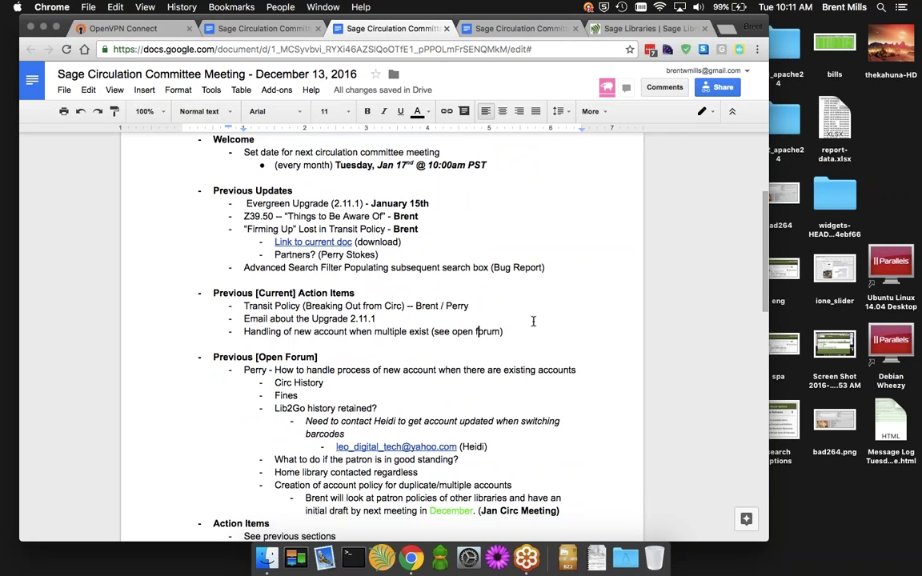
scroll(469, 323, up, 2)
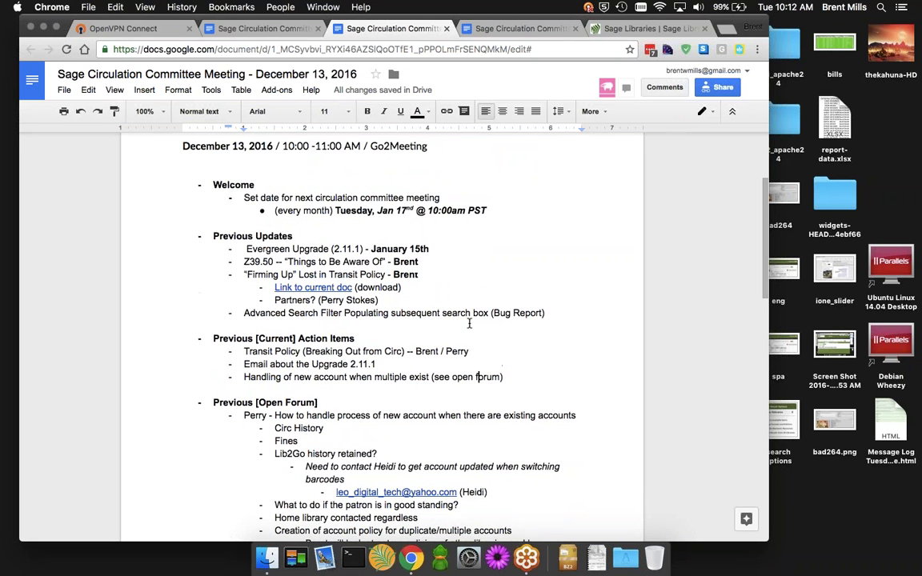
scroll(469, 324, up, 2)
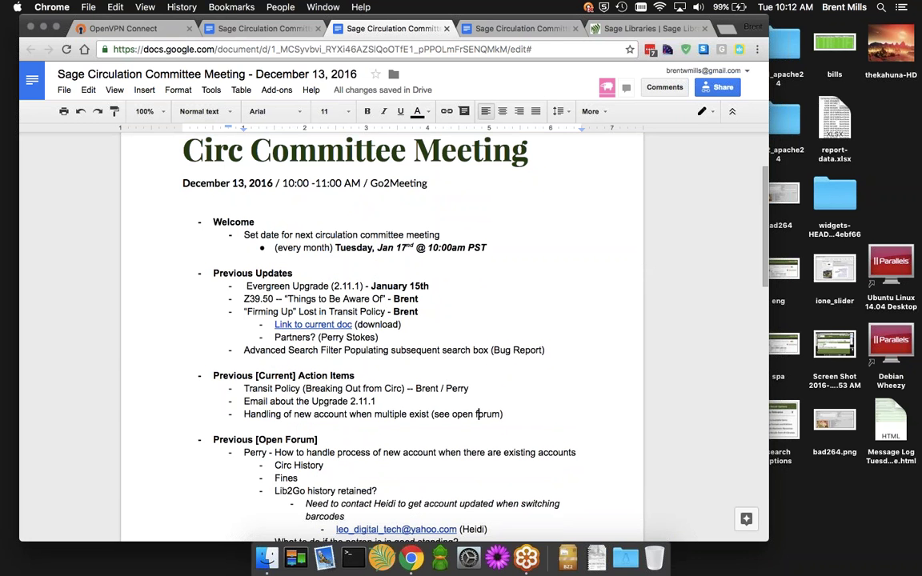
scroll(575, 294, down, 5)
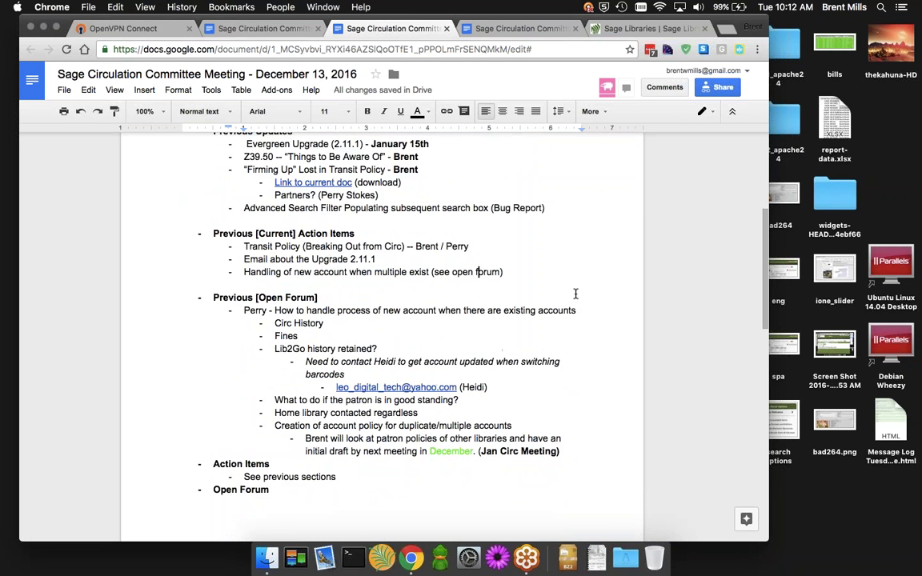
scroll(576, 294, down, 2)
Add an indented '(open)' bullet under the Open Forum heading, just above Adjourn
click(300, 424)
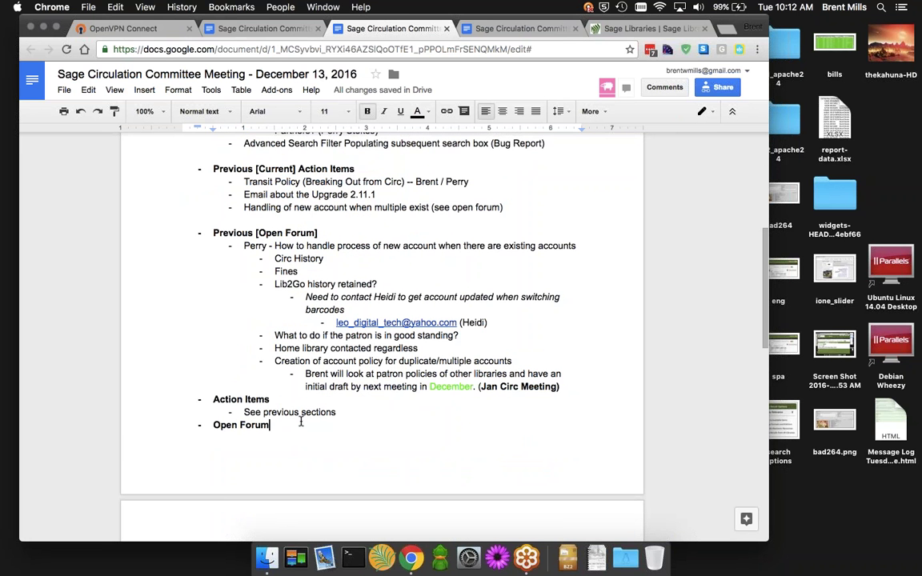
scroll(301, 422, down, 2)
key(Down)
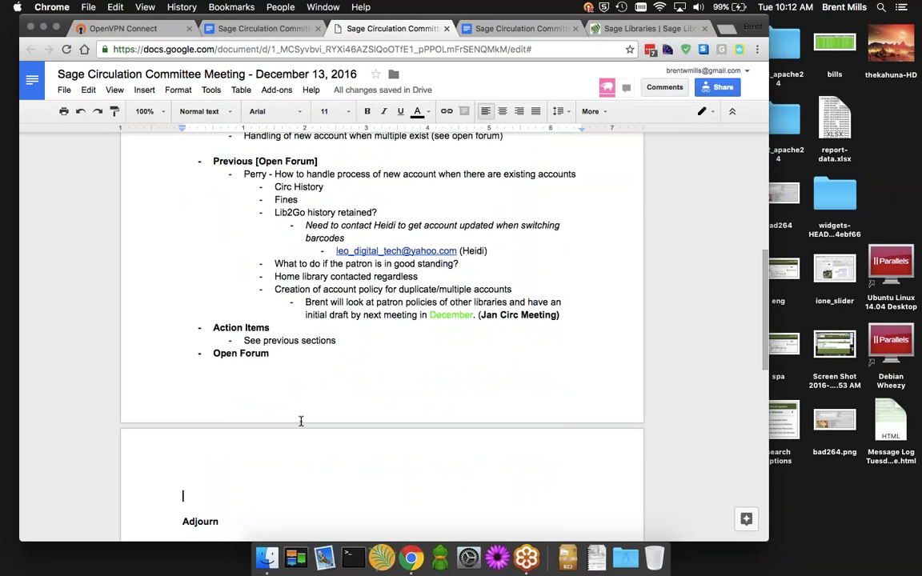
key(Up)
key(Return)
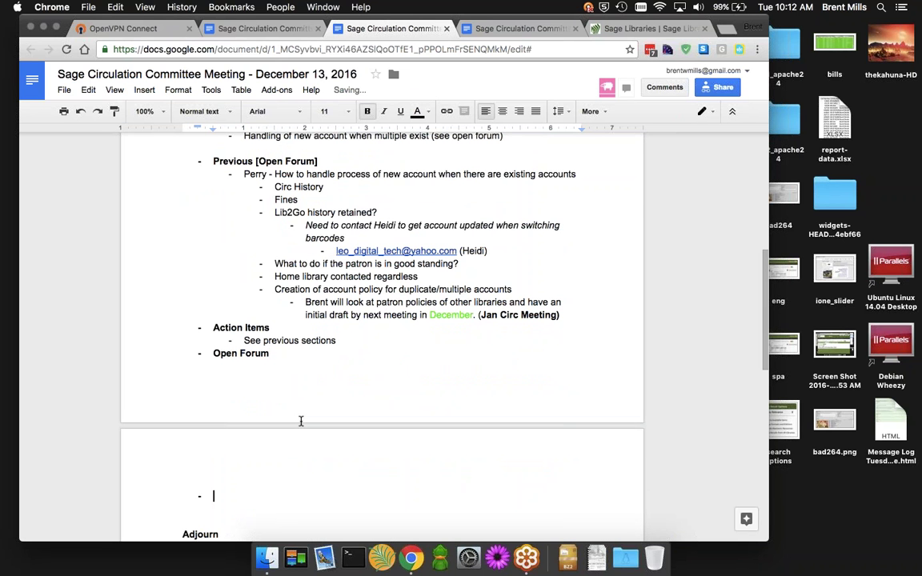
key(Tab)
text((oepn))
key(BackSpace)
key(BackSpace)
key(BackSpace)
key(BackSpace)
text(pen))
scroll(385, 308, up, 1)
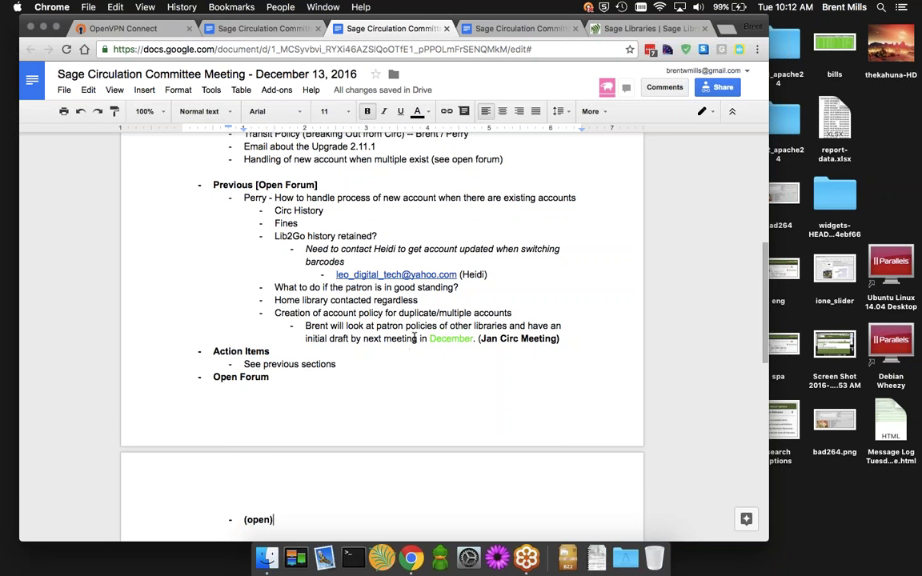
scroll(425, 291, up, 3)
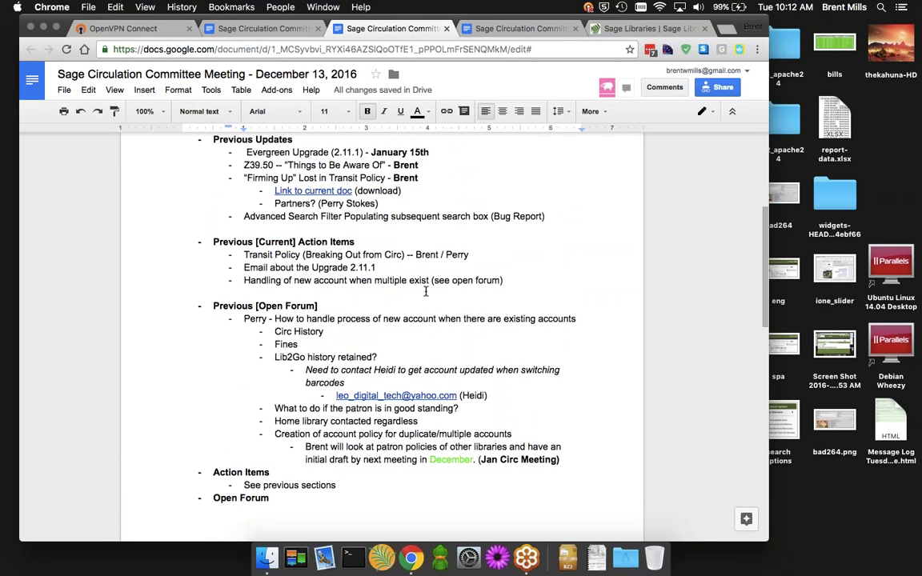
scroll(425, 291, down, 4)
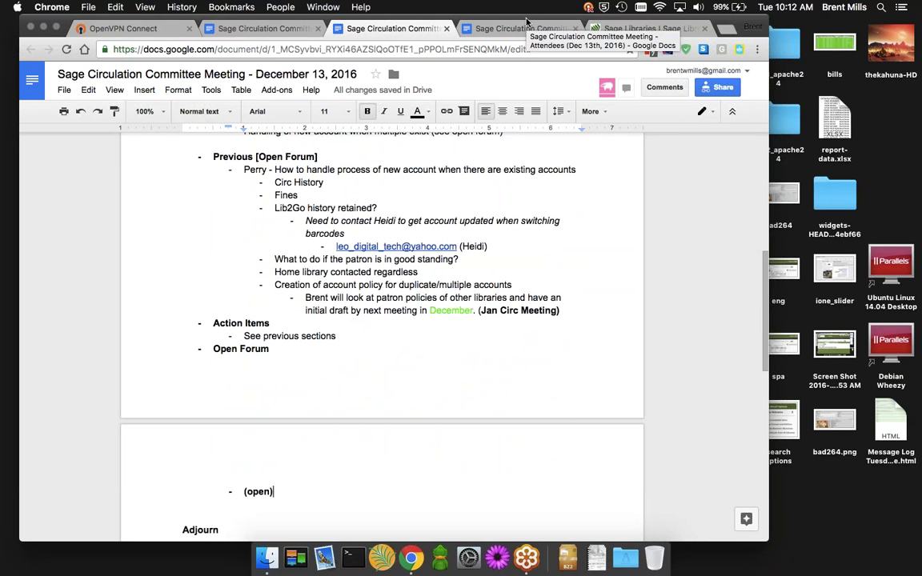
Google 'flat sign' in a new tab and copy the ♭ symbol from the first result
drag(477, 20, 491, 84)
key(super+t)
text(flat sign)
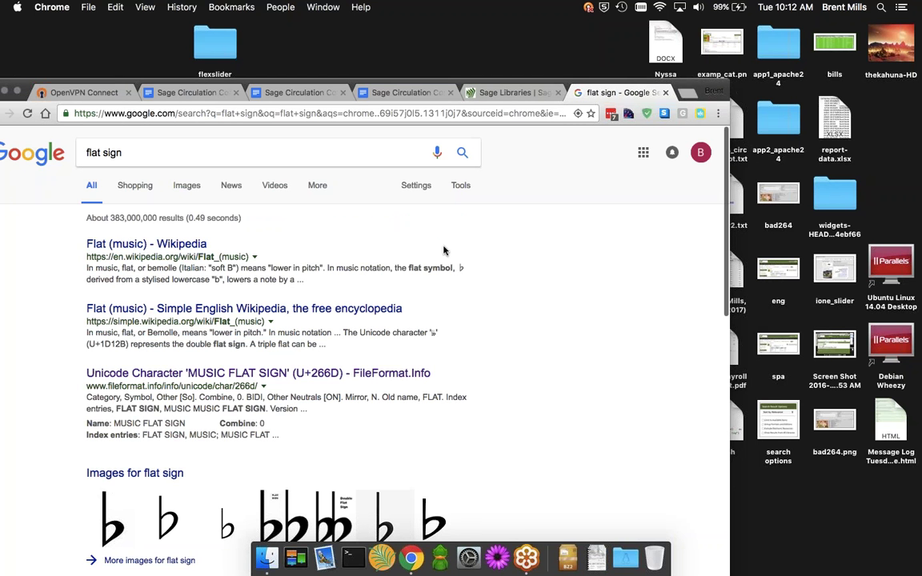
double_click(461, 268)
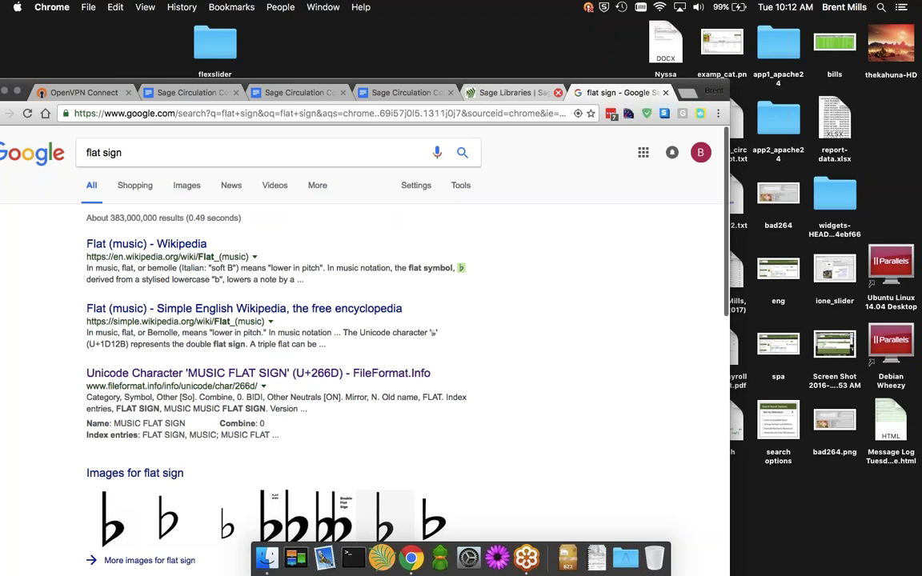
Search the catalog.sage.eou.edu catalog for ♭, which returns about 246 results
key(super+l)
text(cata)
key(Return)
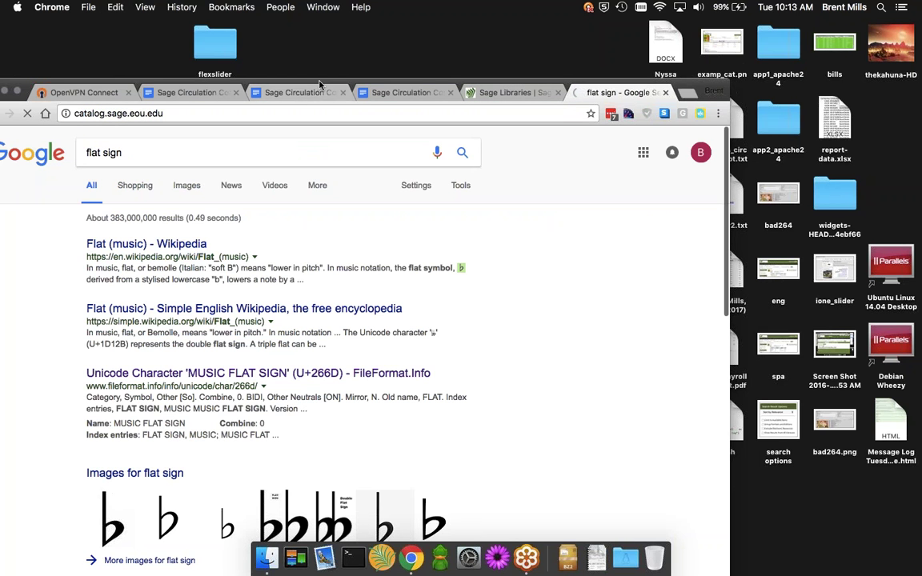
drag(318, 83, 352, 22)
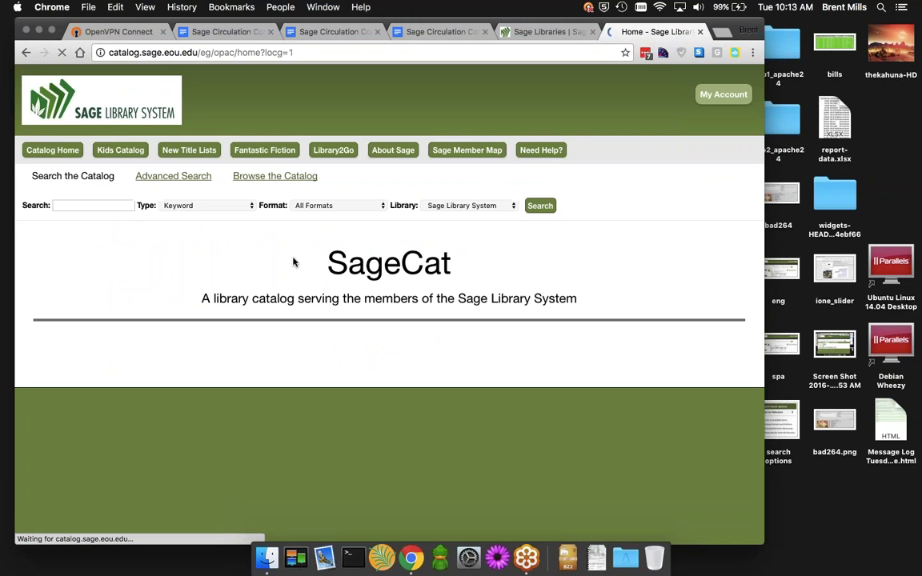
click(90, 206)
text(b)
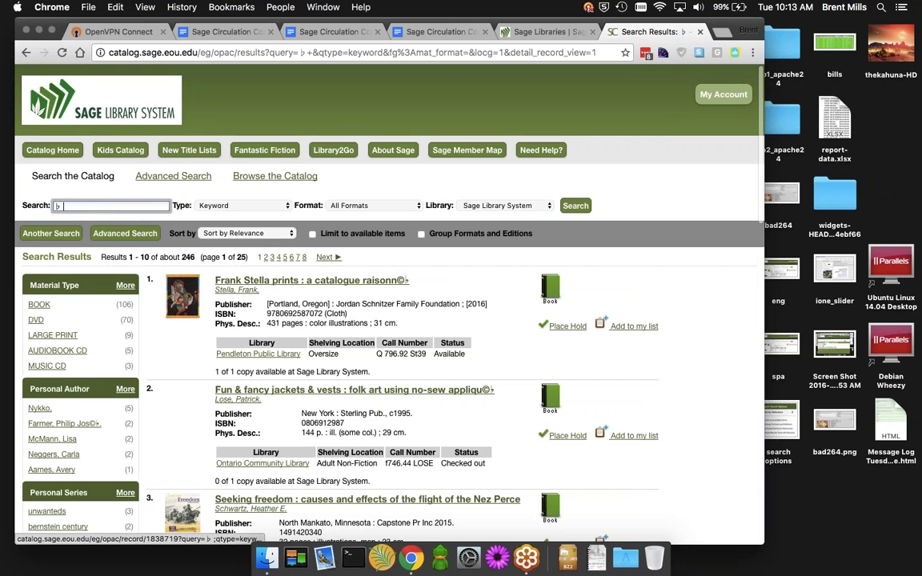
scroll(386, 286, down, 1)
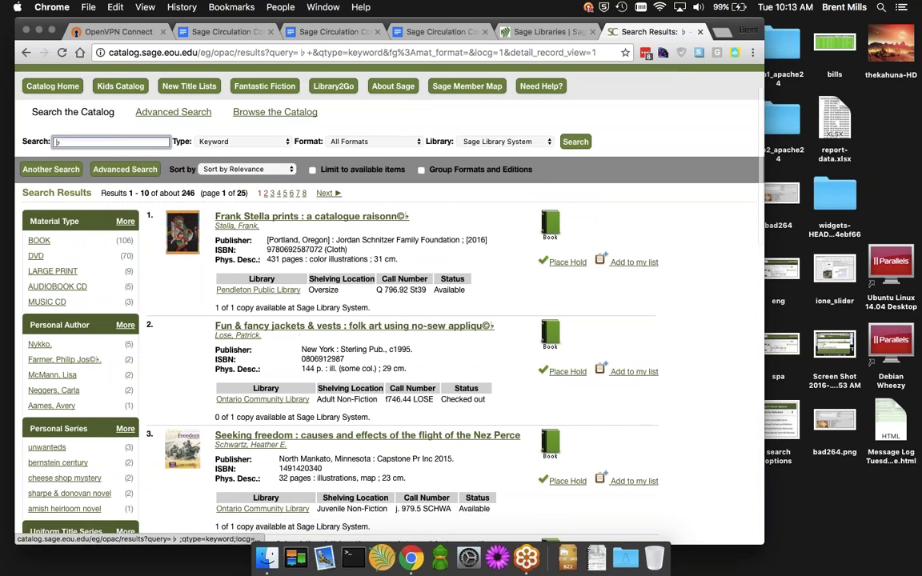
double_click(190, 193)
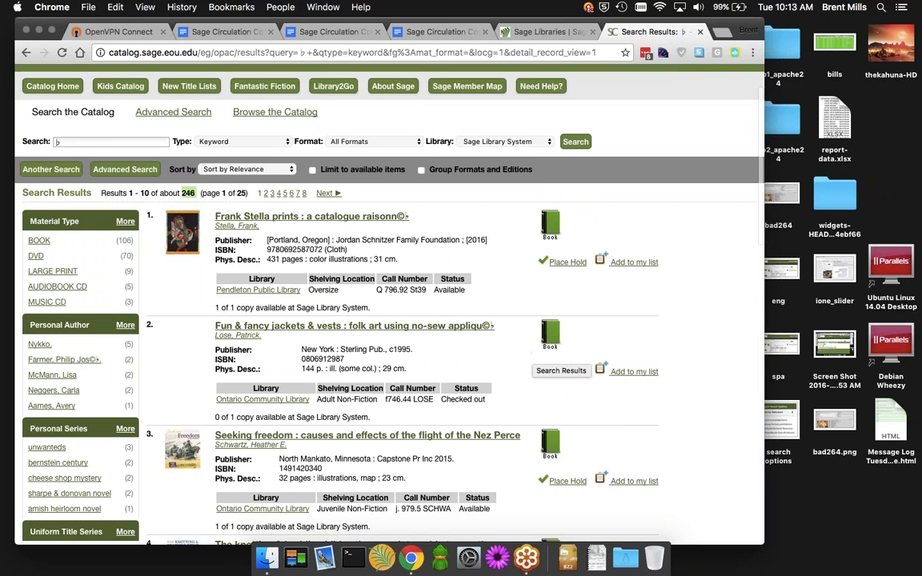
Scroll through the ♭ catalog results, then switch back to the Attendees doc
scroll(533, 356, up, 2)
scroll(532, 357, down, 3)
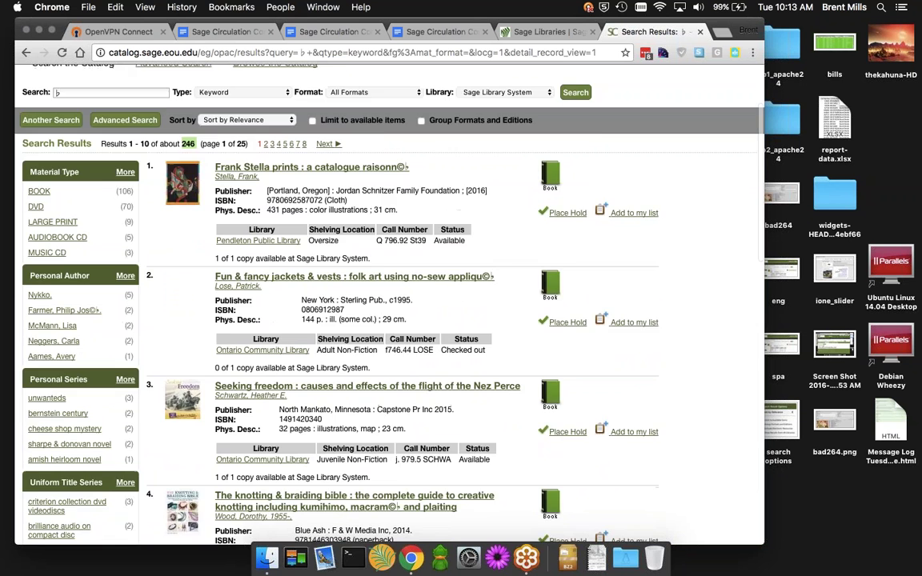
scroll(495, 453, down, 2)
scroll(494, 453, up, 2)
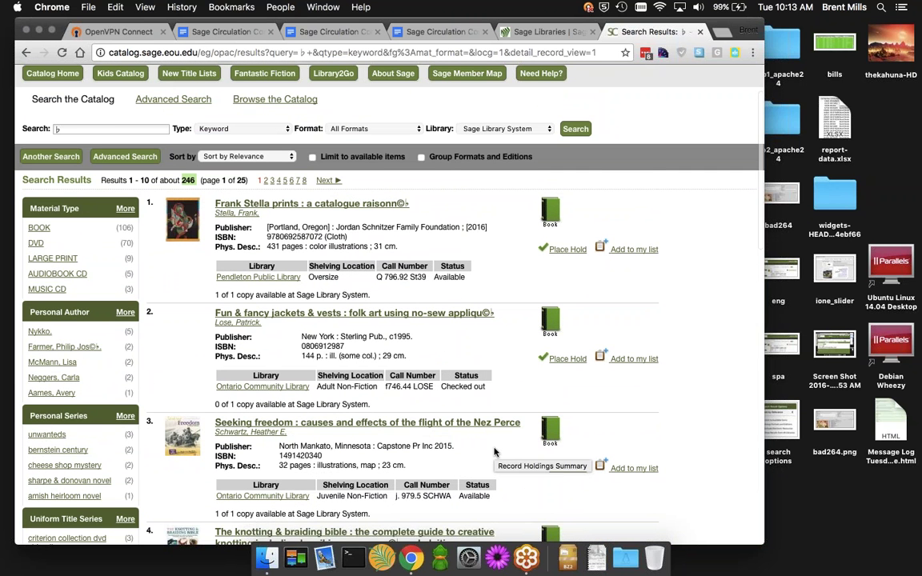
click(438, 34)
click(335, 32)
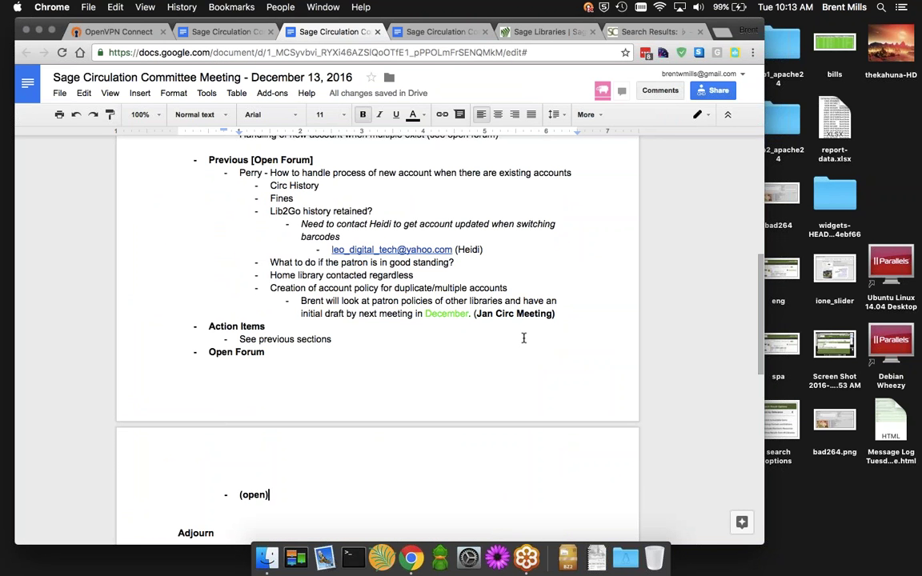
scroll(524, 338, up, 3)
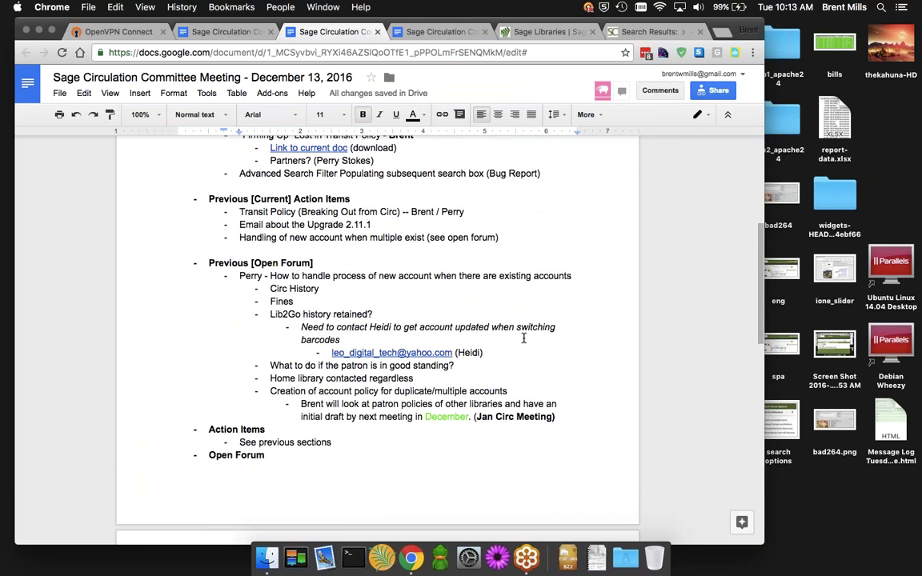
scroll(524, 338, up, 1)
scroll(524, 338, up, 5)
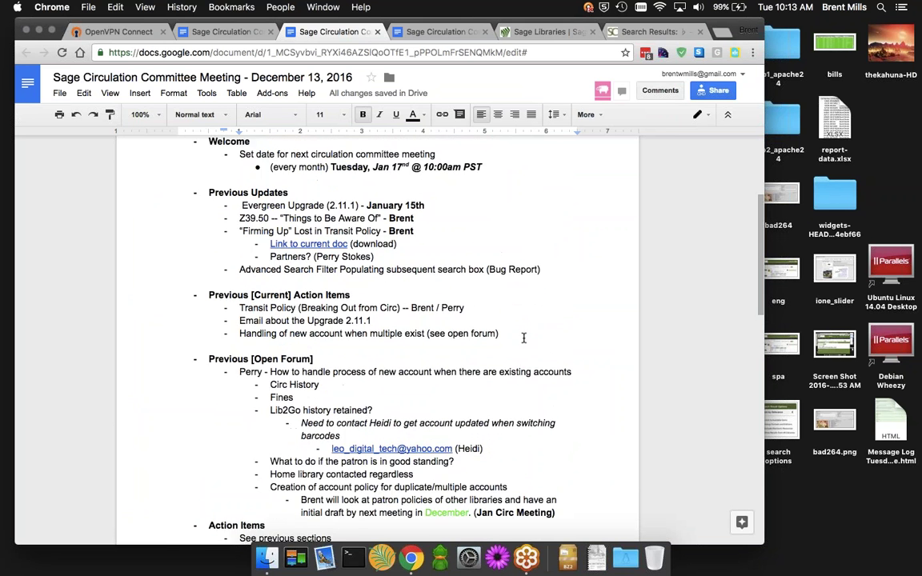
scroll(524, 337, up, 2)
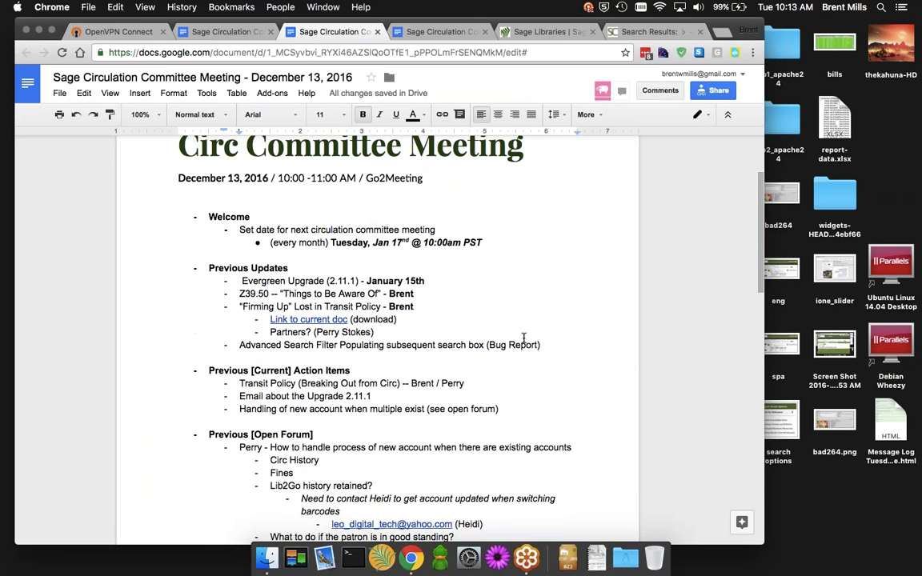
scroll(523, 338, down, 1)
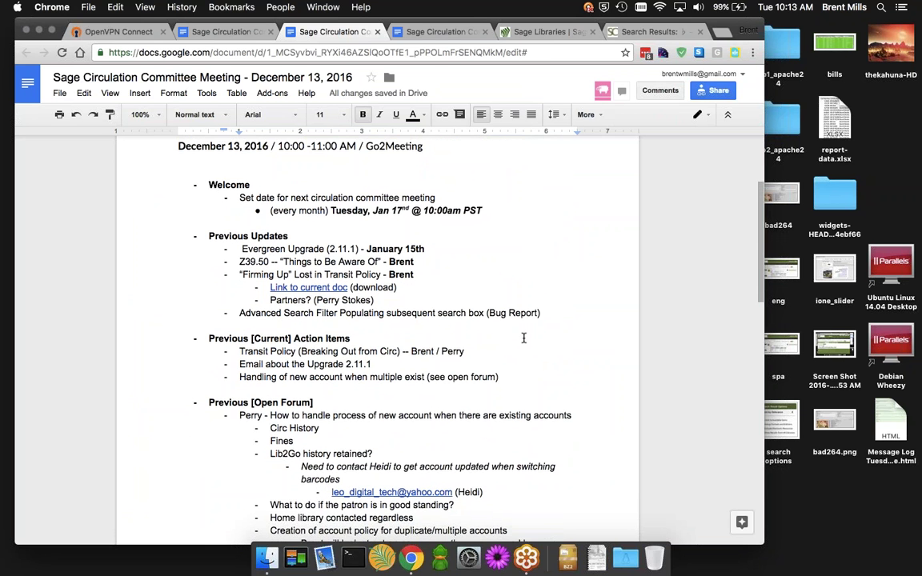
scroll(523, 337, down, 1)
scroll(524, 337, down, 2)
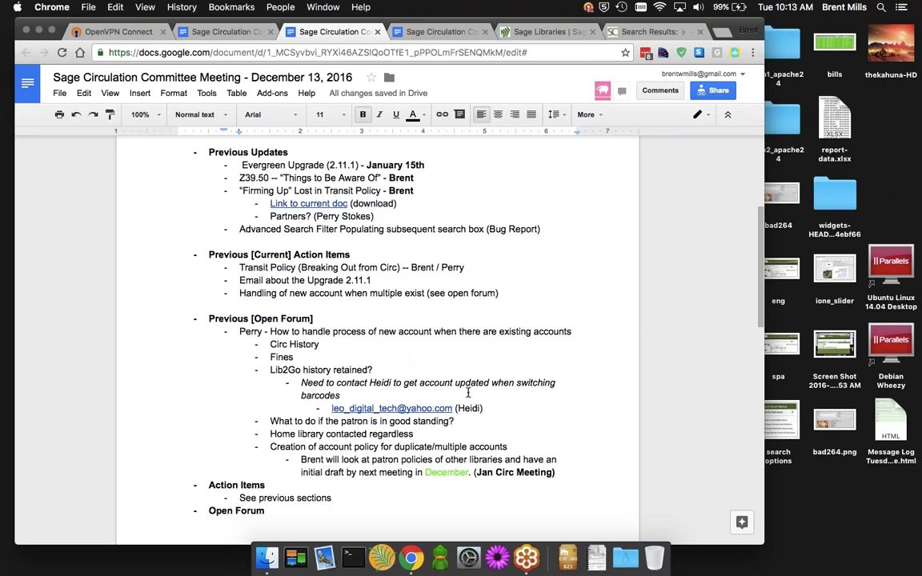
scroll(469, 392, down, 4)
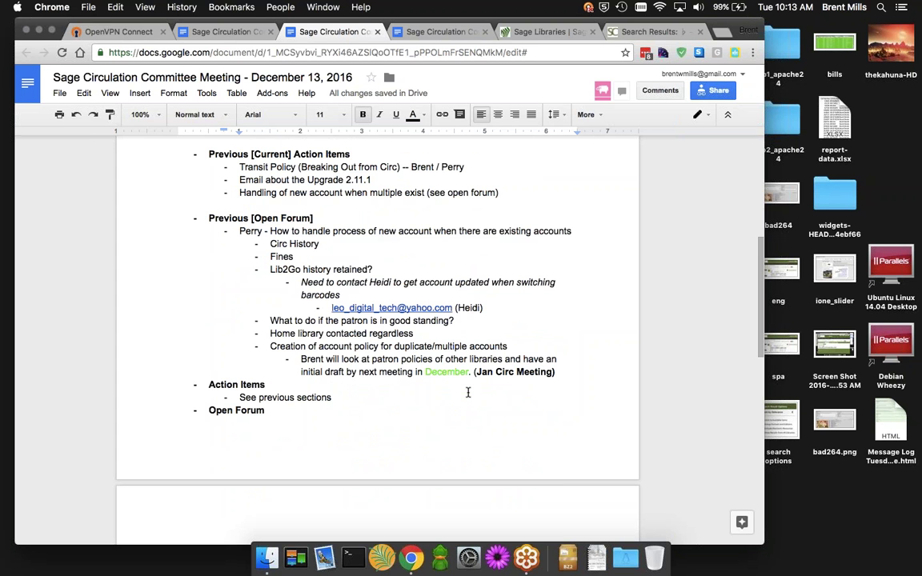
scroll(468, 392, up, 5)
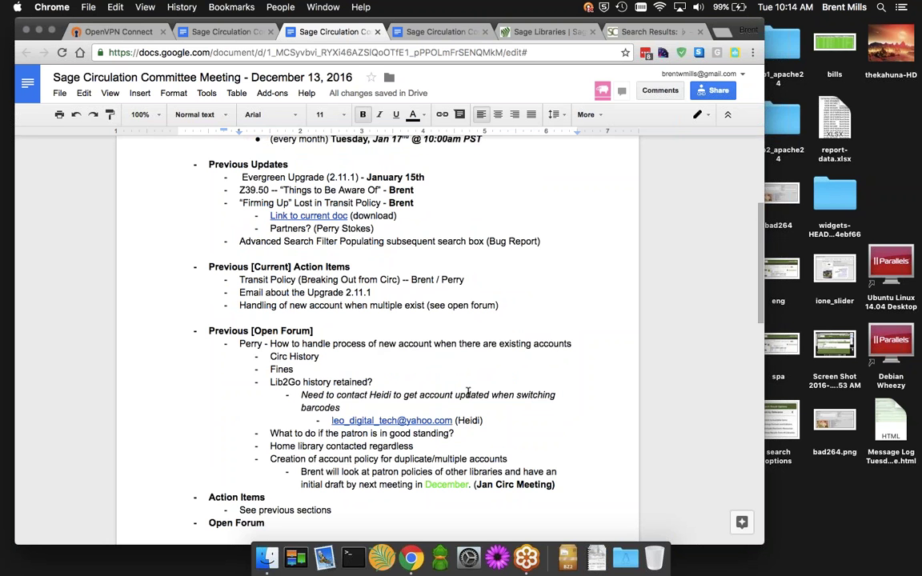
scroll(468, 392, up, 8)
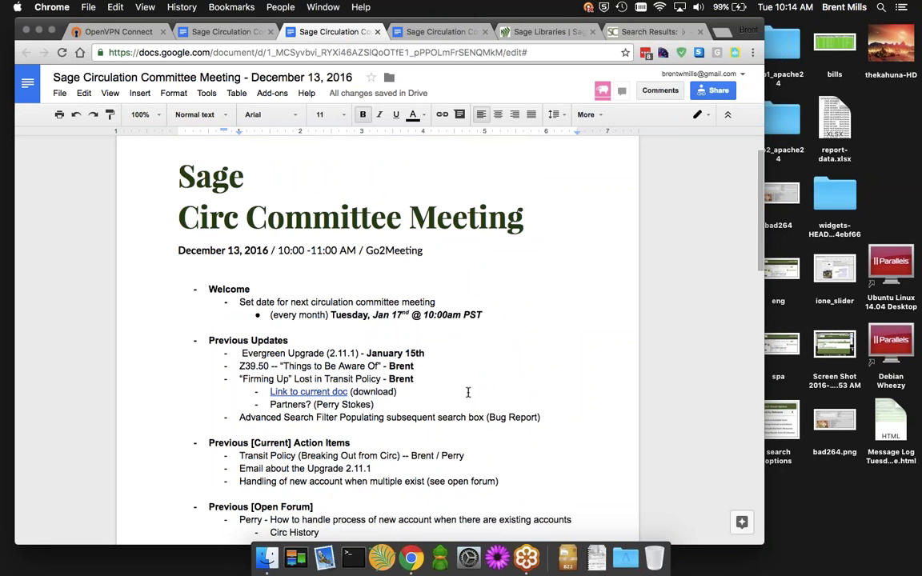
key(Up)
key(Up)
scroll(478, 347, down, 5)
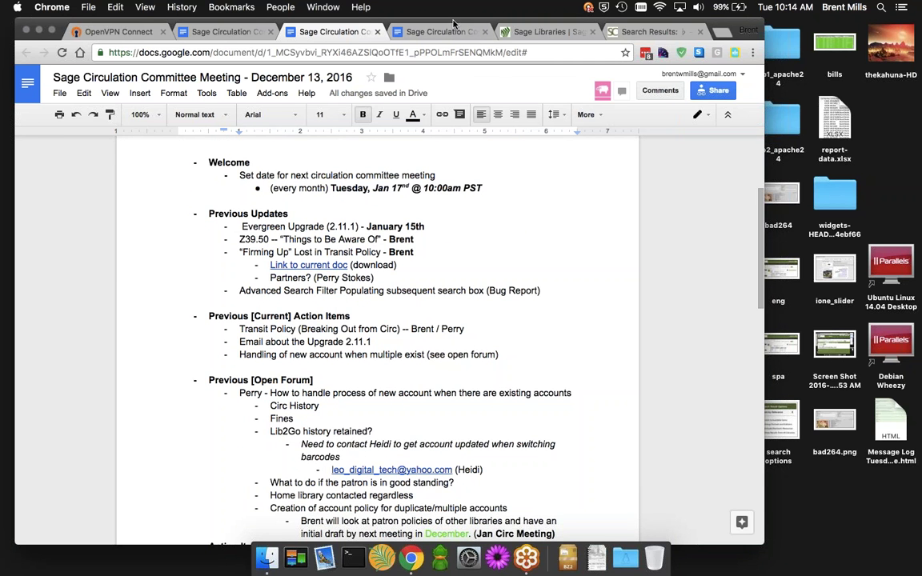
drag(453, 24, 443, 24)
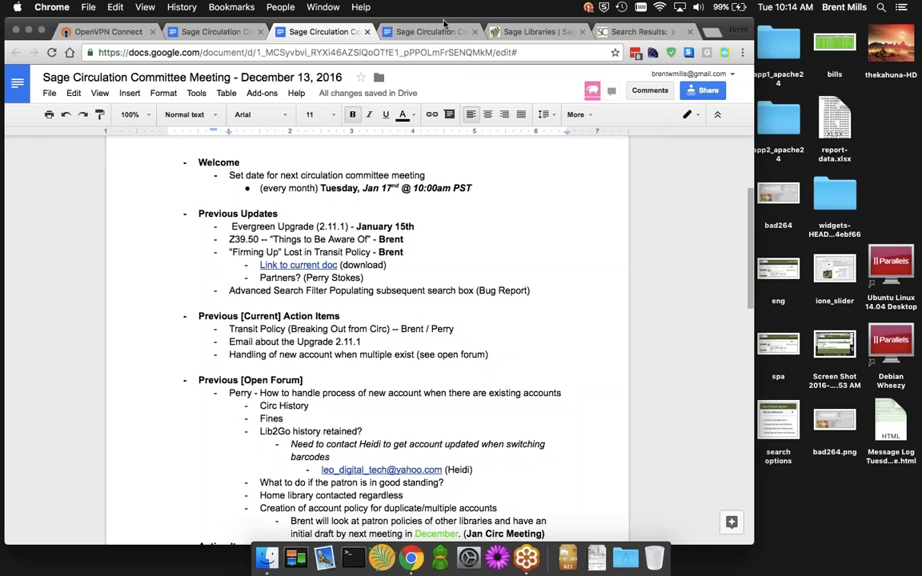
On the Sage Libraries site, open the December 10, 2016 Systems Update post at its Closed Dates Reminder section
click(519, 34)
click(194, 318)
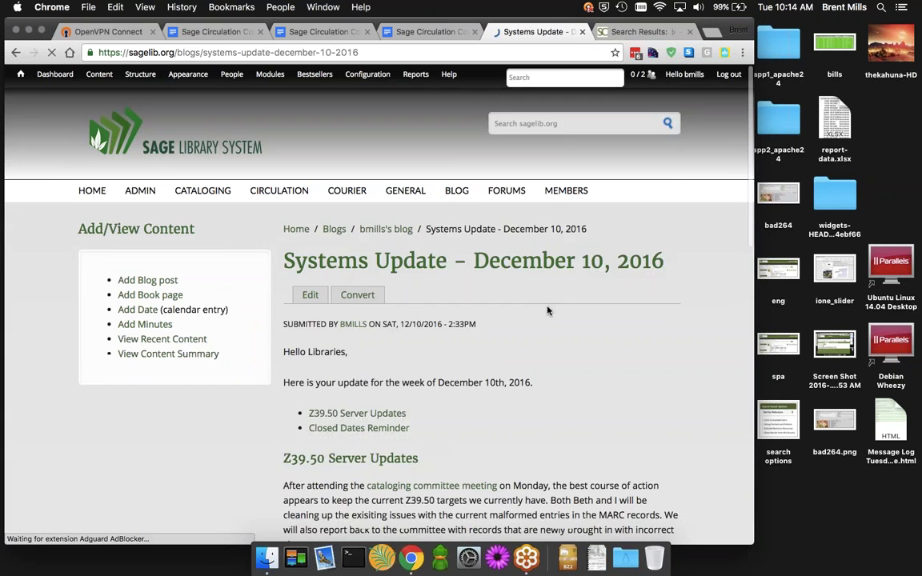
click(346, 392)
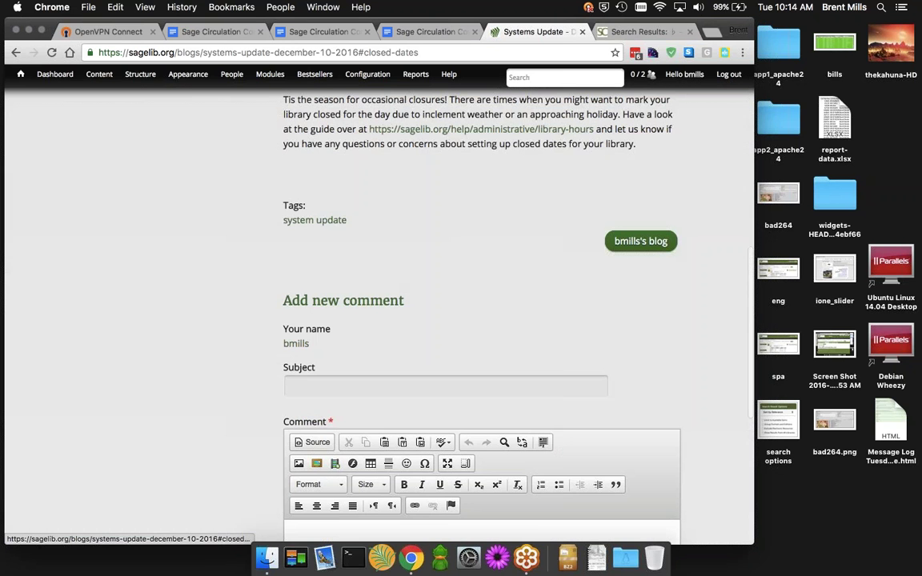
scroll(495, 237, up, 2)
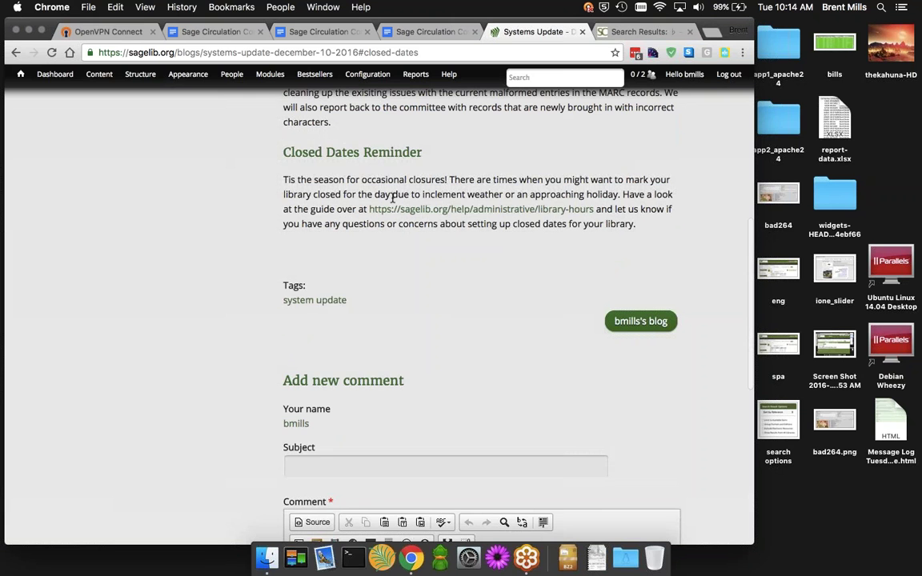
scroll(393, 197, up, 1)
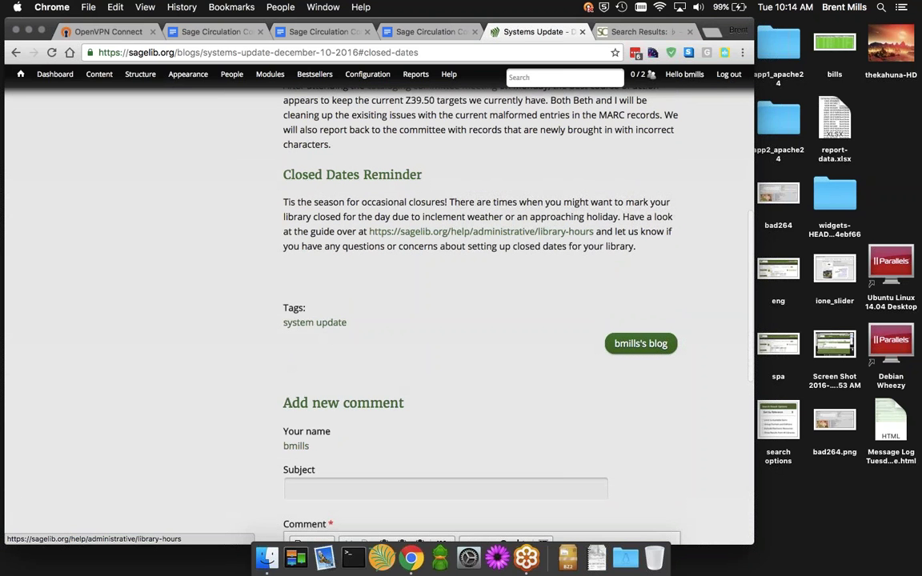
Open the linked Library Hours help guide, skim it, and select its page address
click(481, 231)
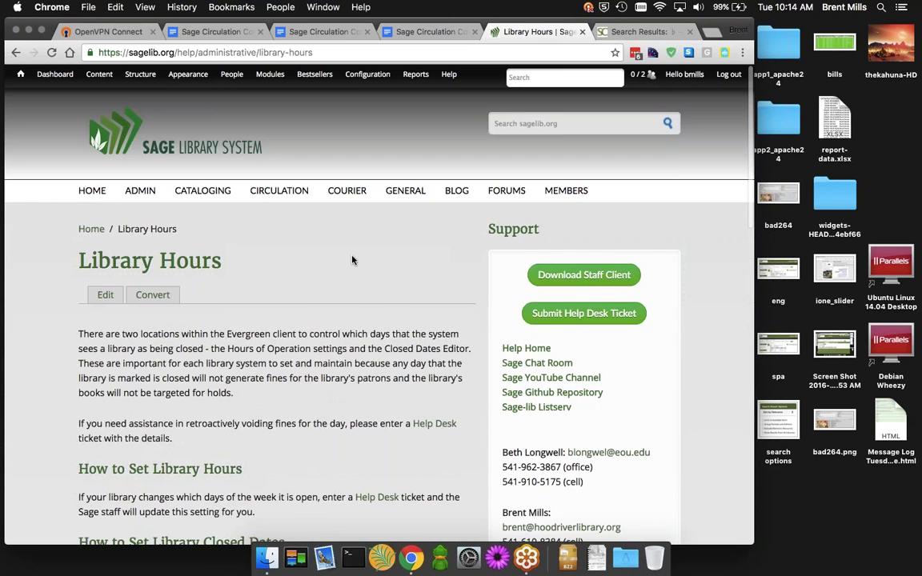
scroll(352, 260, down, 5)
scroll(277, 335, down, 8)
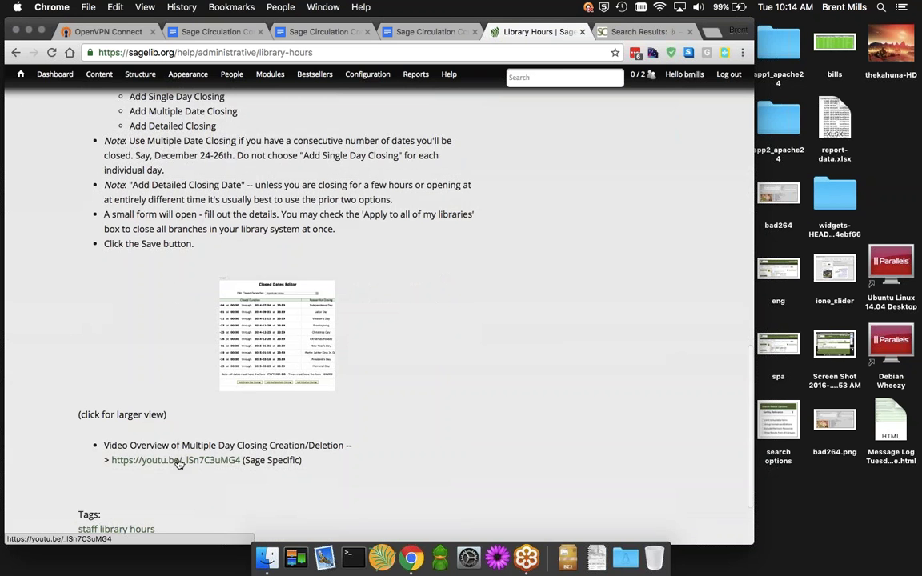
scroll(346, 470, up, 1)
scroll(344, 469, up, 10)
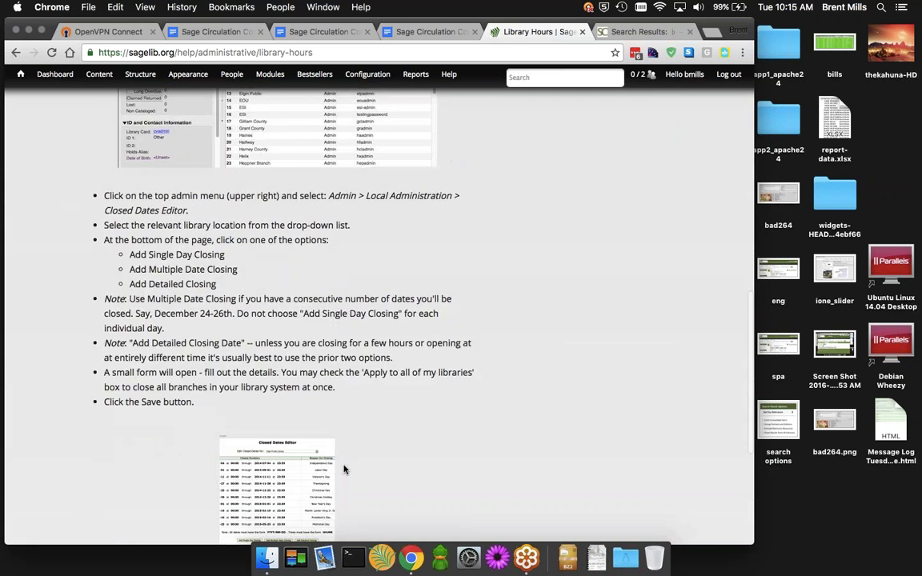
scroll(344, 469, up, 4)
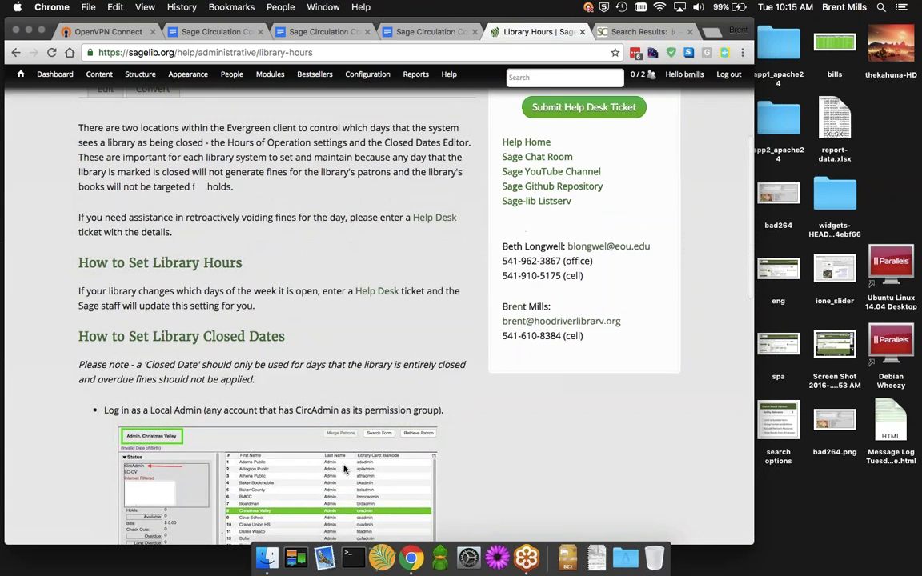
mouse_move(415, 74)
key(super+l)
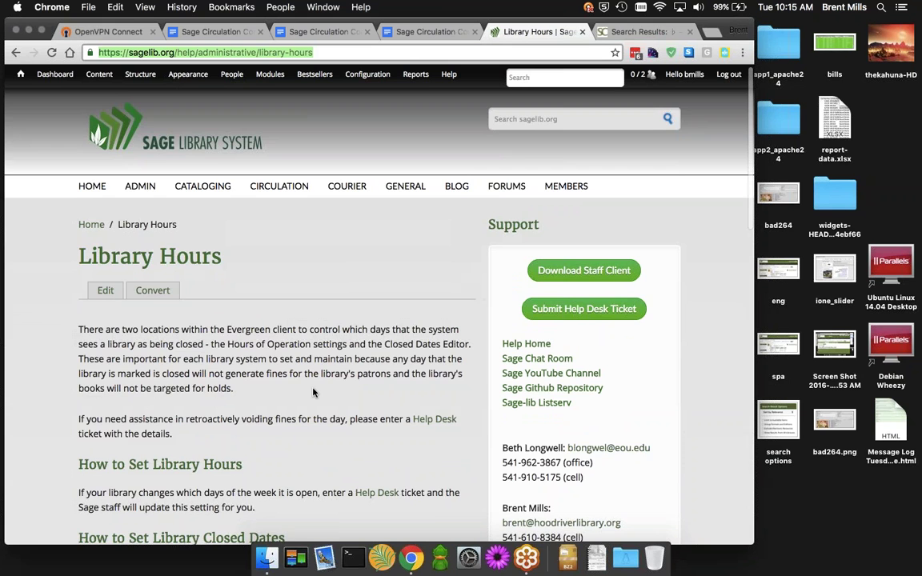
scroll(315, 392, down, 3)
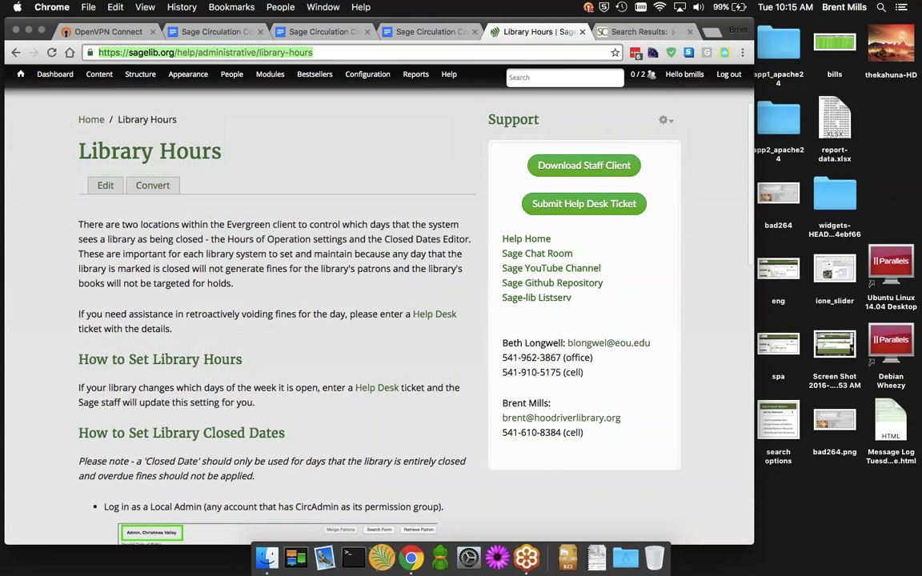
Switch back to the Sage Circulation Committee agenda tab in Chrome
click(332, 32)
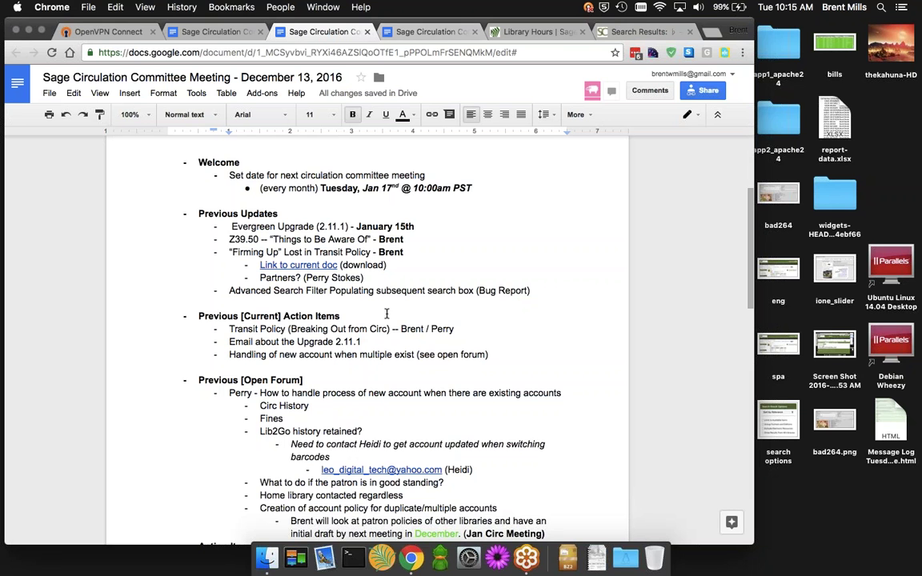
scroll(376, 415, down, 1)
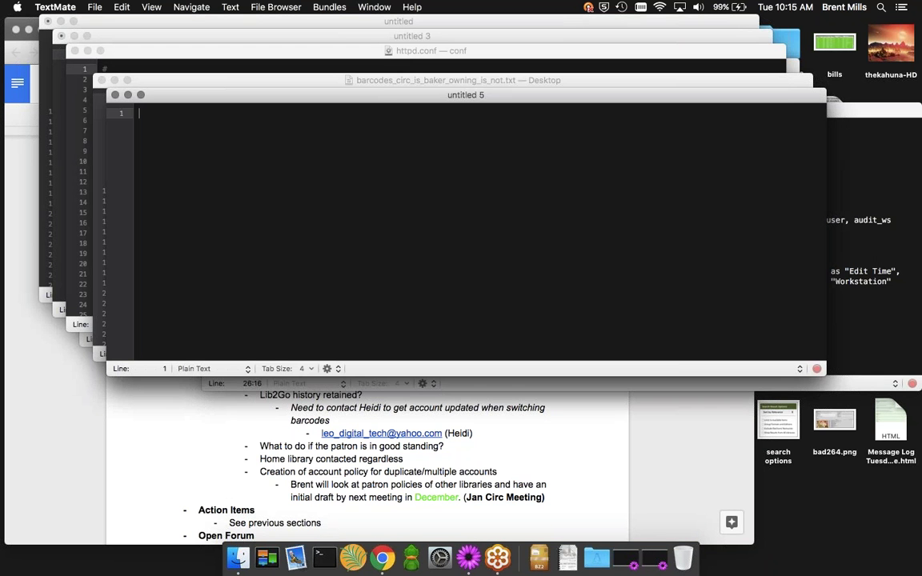
Move the blank untitled 5 TextMate window aside and hide TextMate with Cmd+H
drag(282, 97, 247, 77)
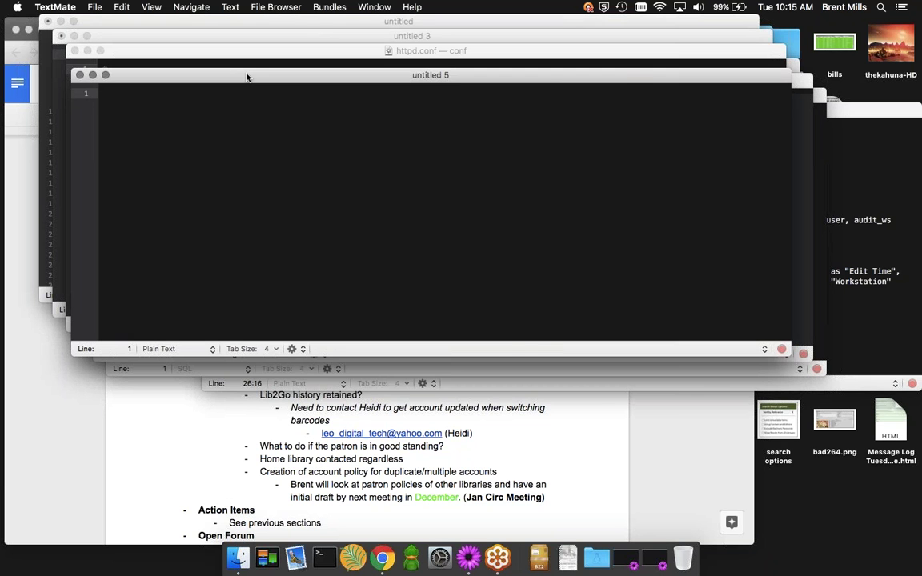
drag(247, 77, 249, 89)
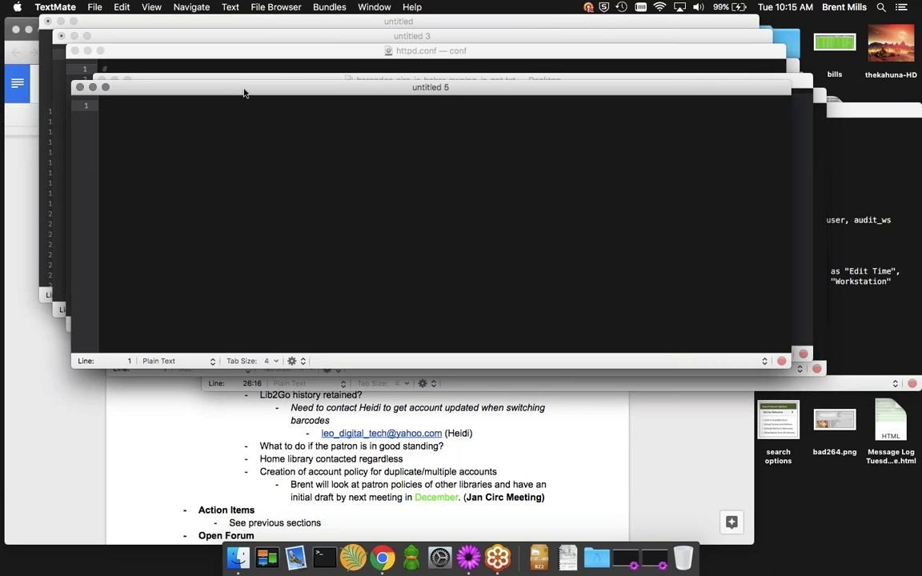
key(super+h)
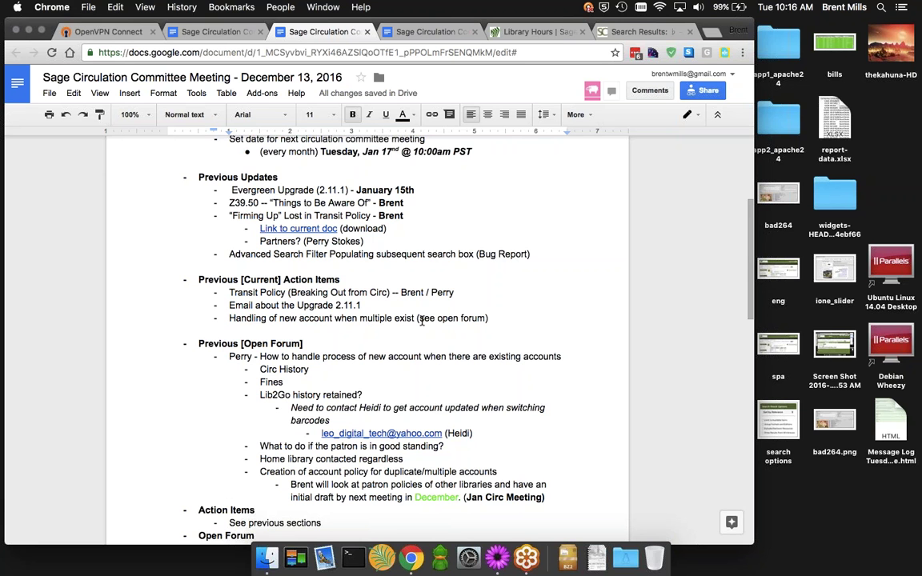
scroll(422, 321, down, 2)
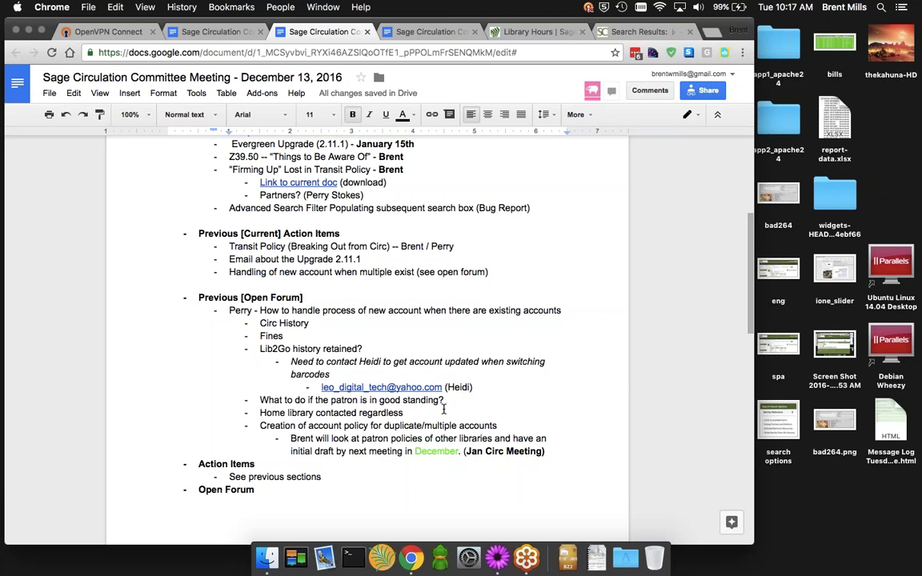
scroll(527, 409, down, 2)
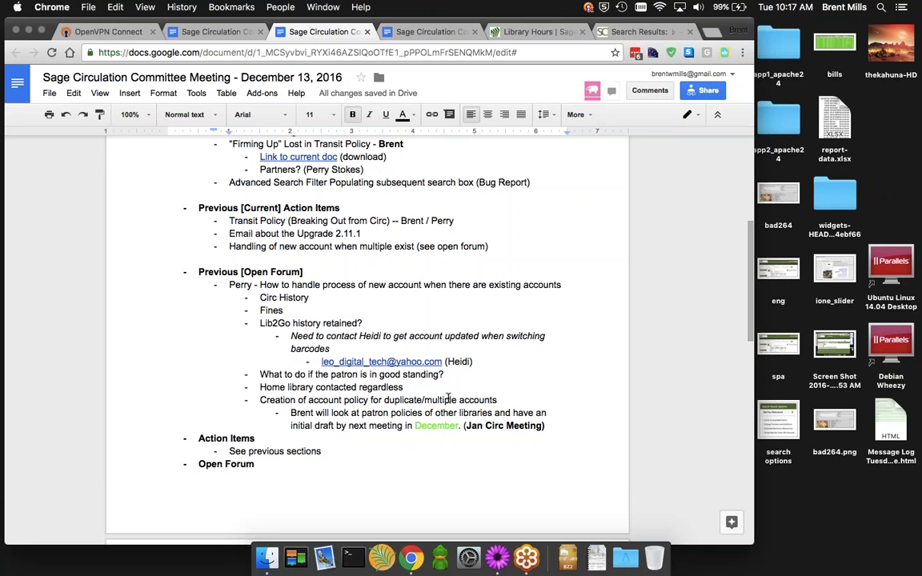
scroll(442, 398, up, 2)
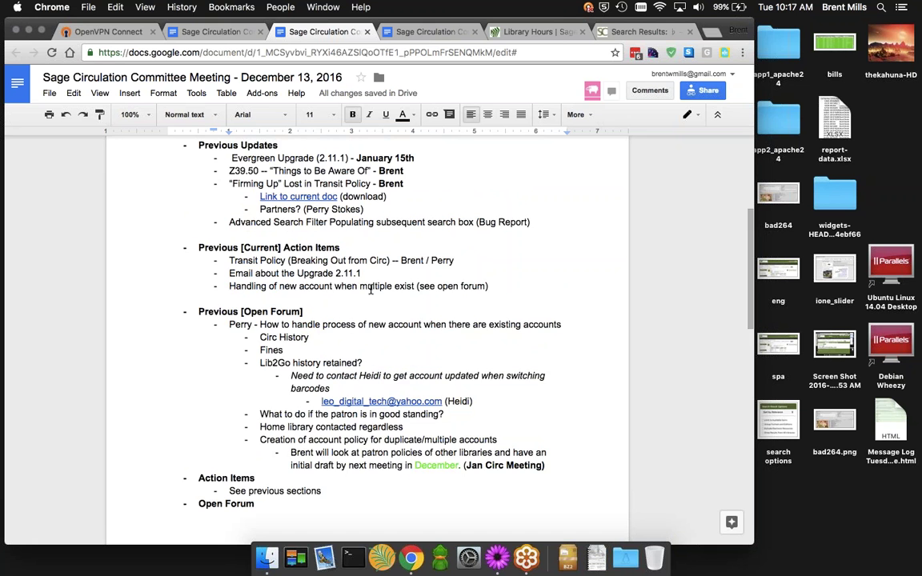
scroll(334, 260, down, 3)
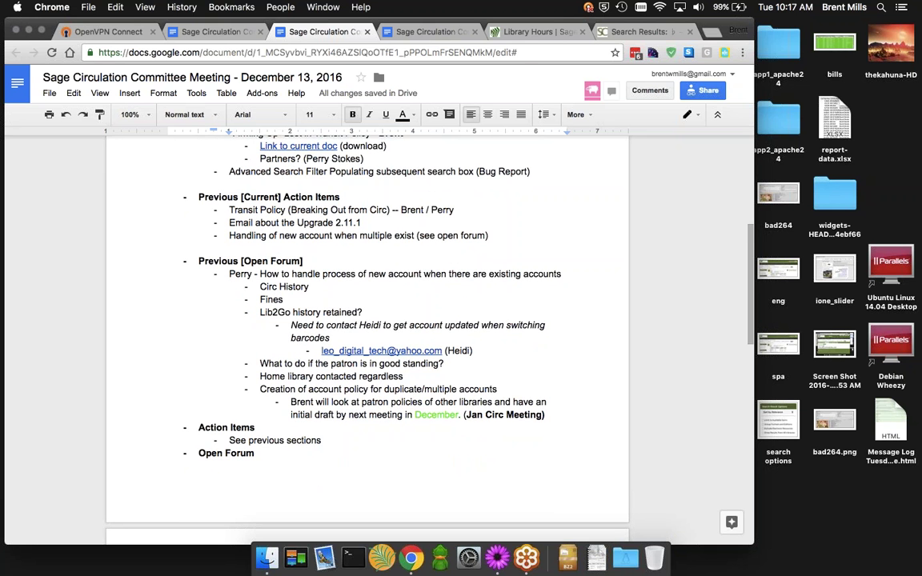
drag(425, 23, 418, 22)
In a new tab, go to github.com/SageLibraryConsortium and open the utility repository's overdue folder
key(super+t)
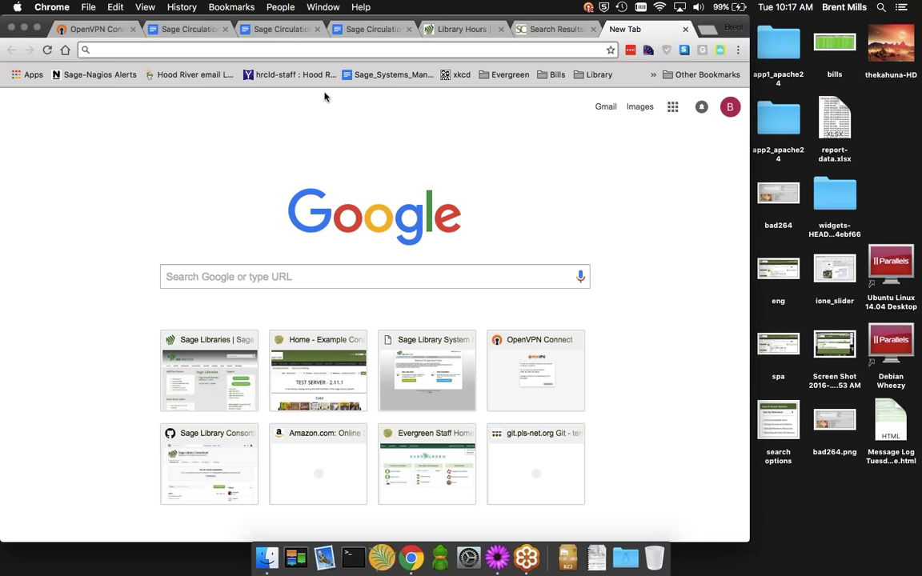
text(git)
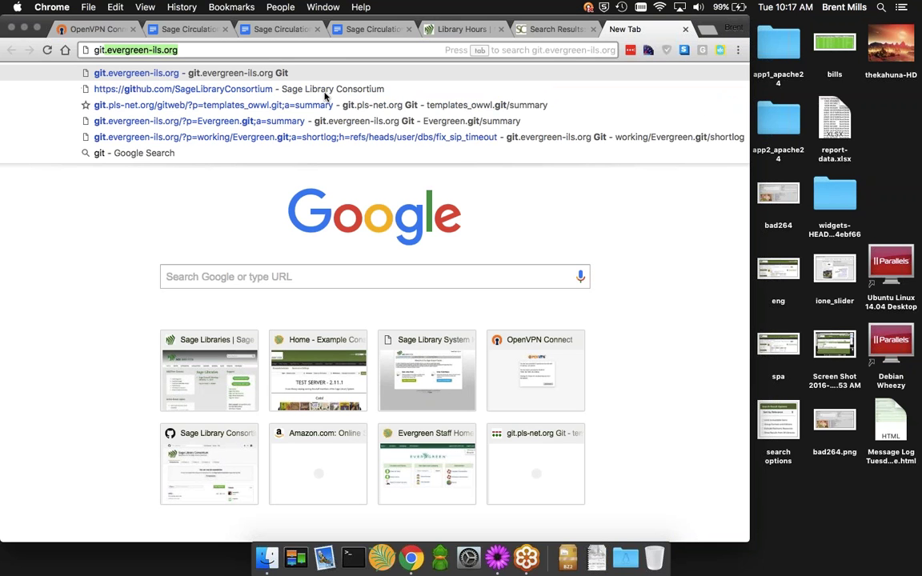
click(325, 96)
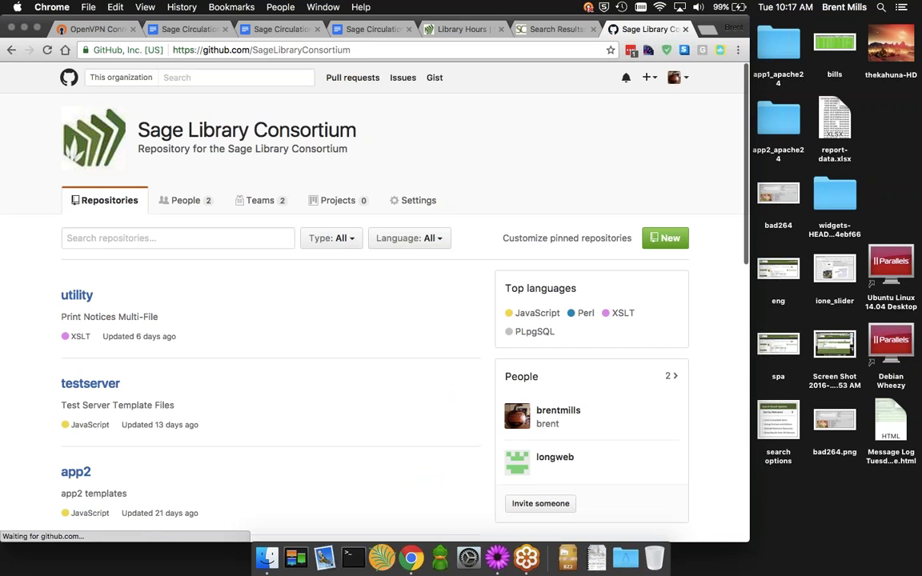
click(76, 294)
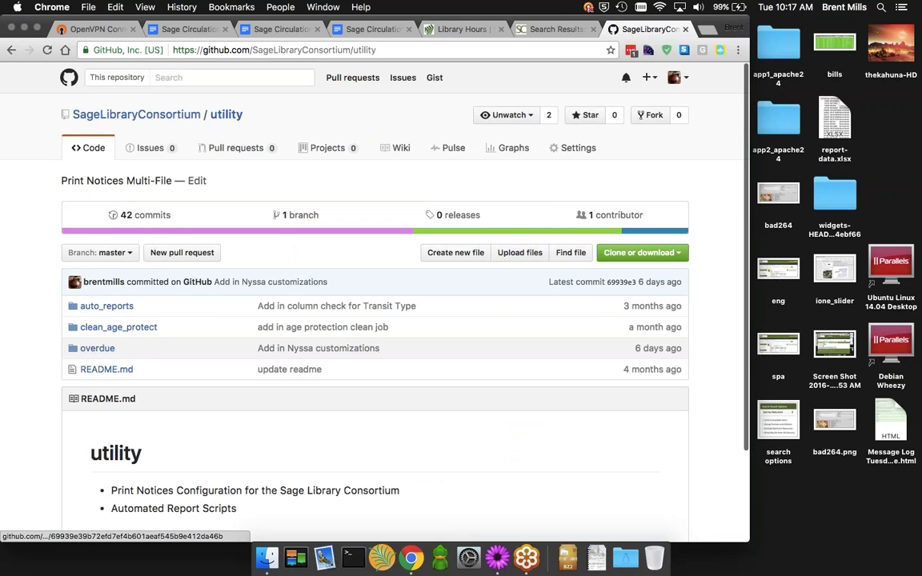
click(97, 348)
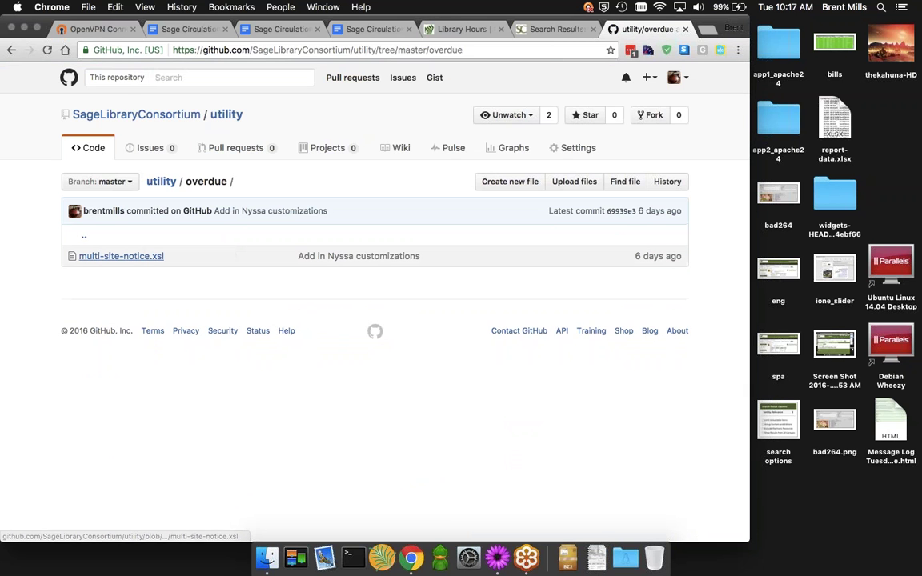
click(121, 256)
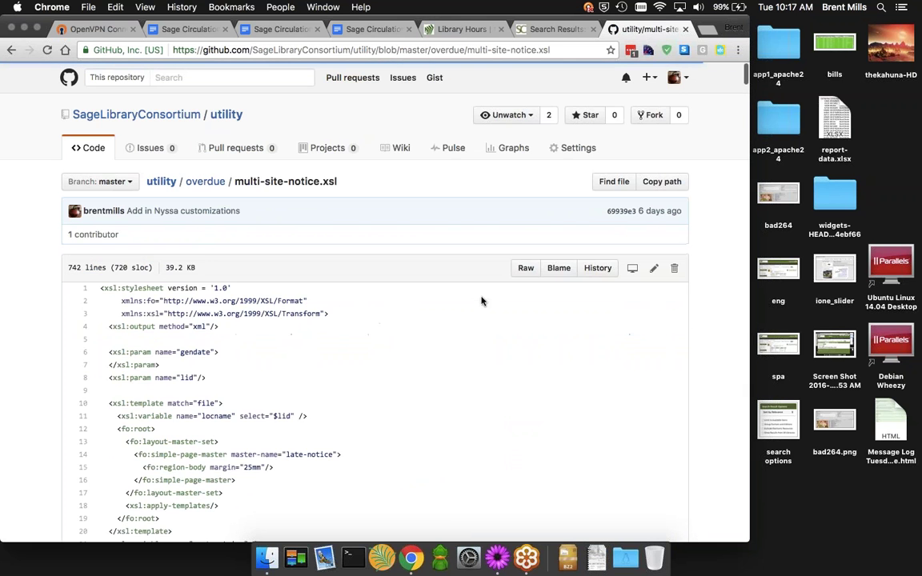
scroll(482, 301, down, 10)
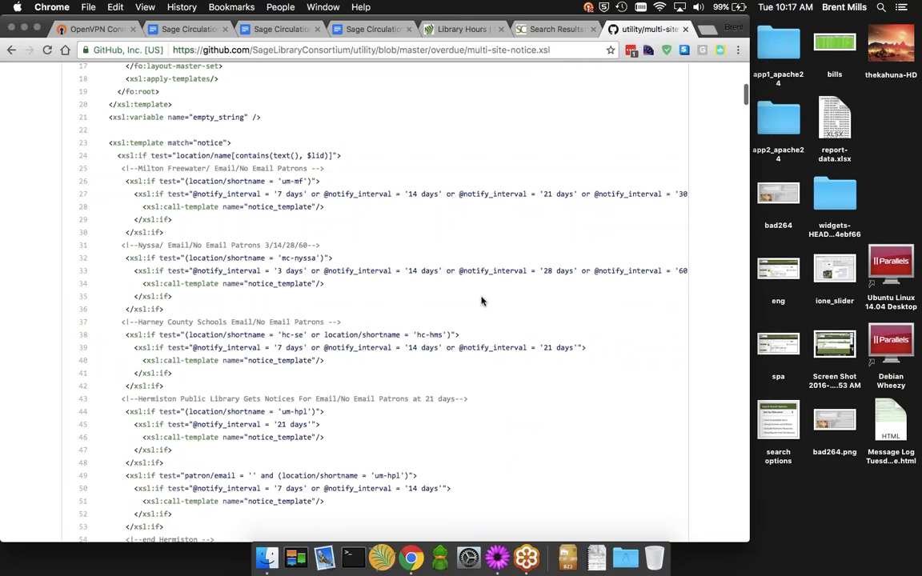
scroll(482, 301, down, 10)
scroll(482, 301, down, 20)
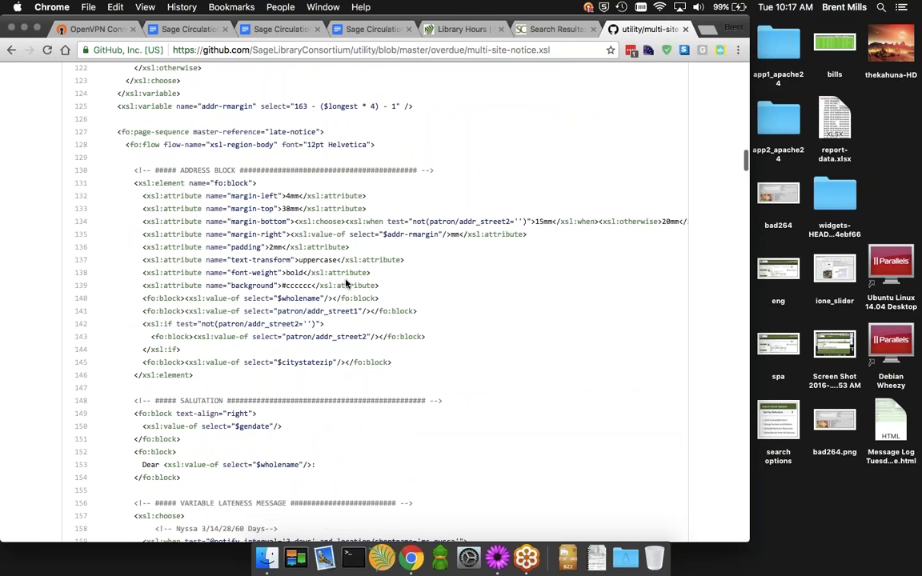
scroll(345, 284, down, 6)
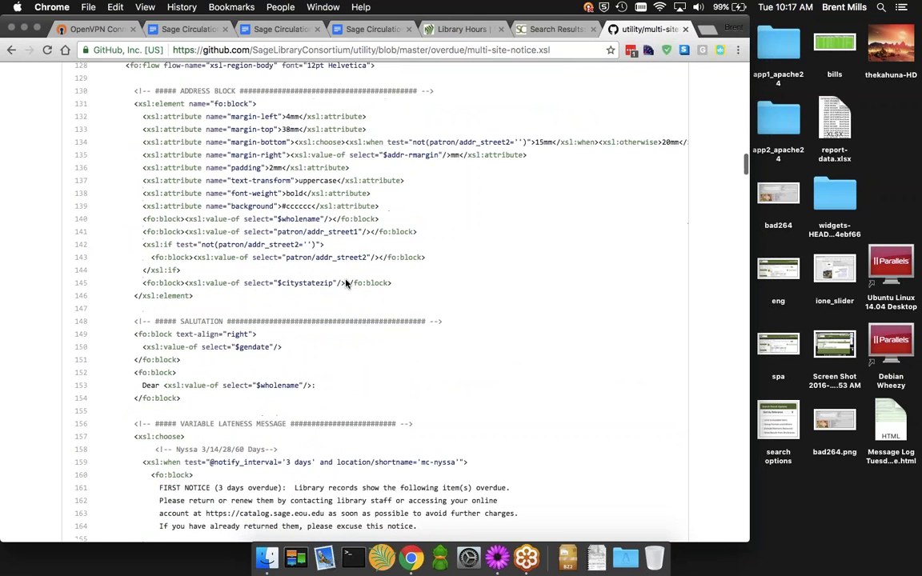
scroll(346, 283, down, 2)
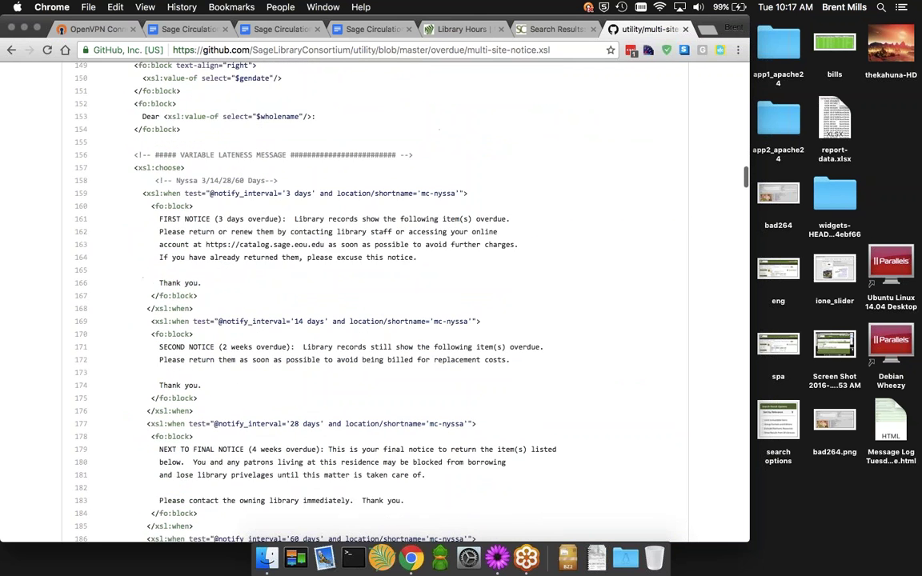
scroll(346, 283, down, 8)
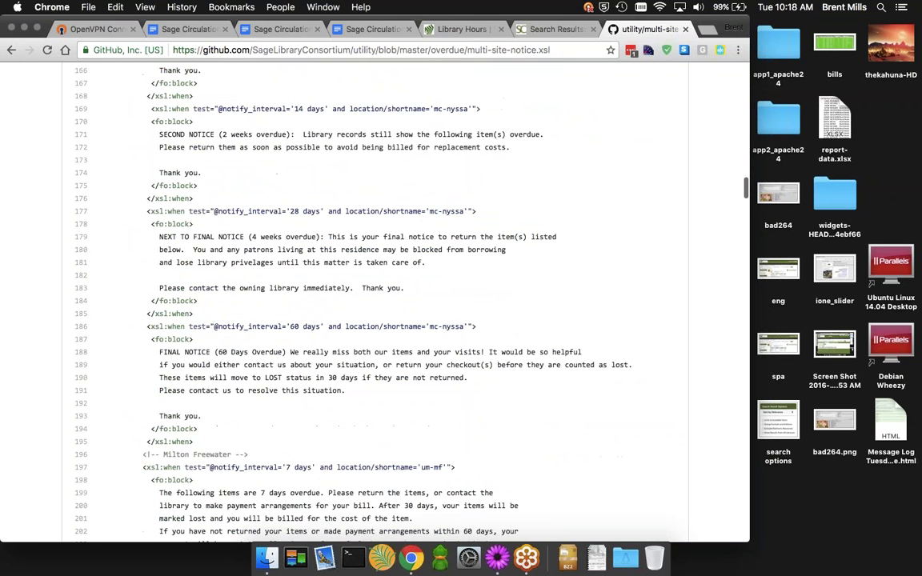
scroll(346, 283, down, 4)
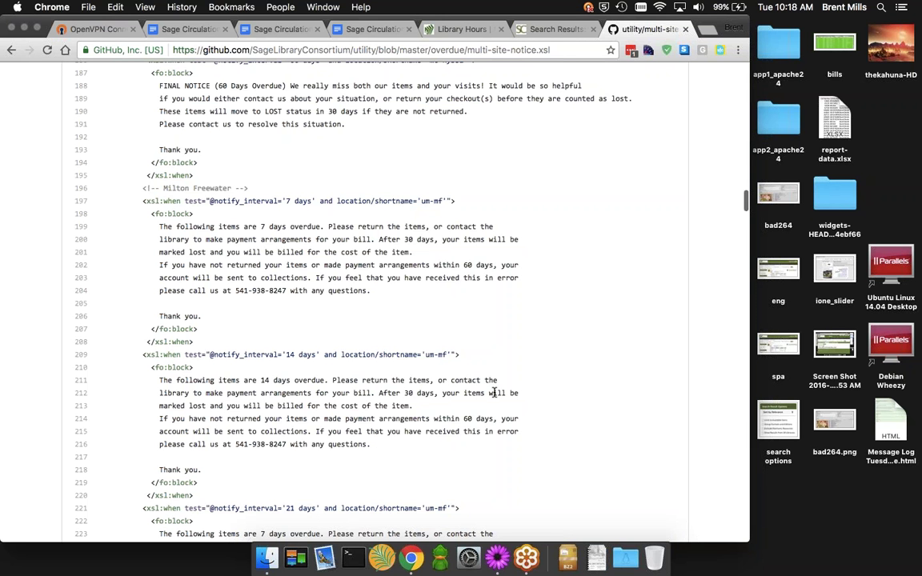
scroll(461, 364, up, 2)
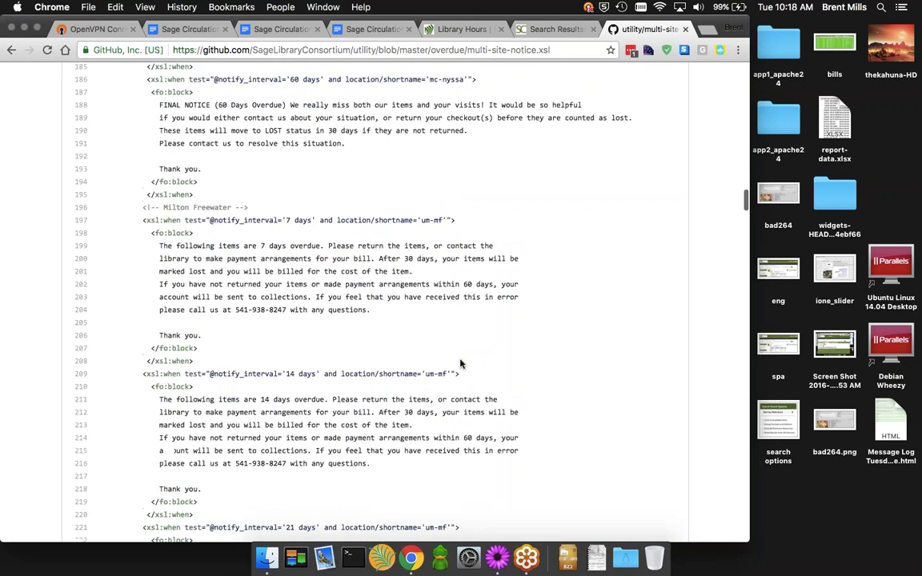
scroll(461, 364, up, 3)
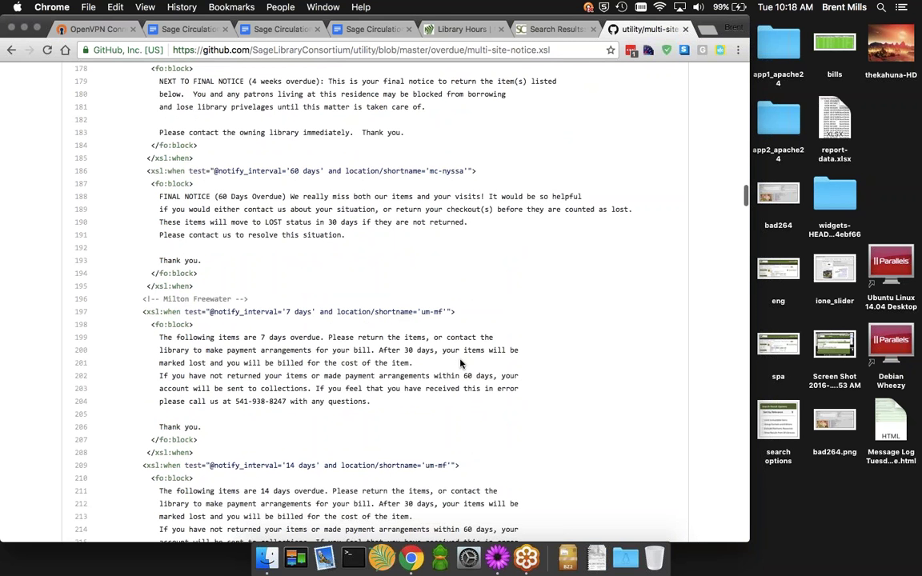
scroll(461, 364, up, 15)
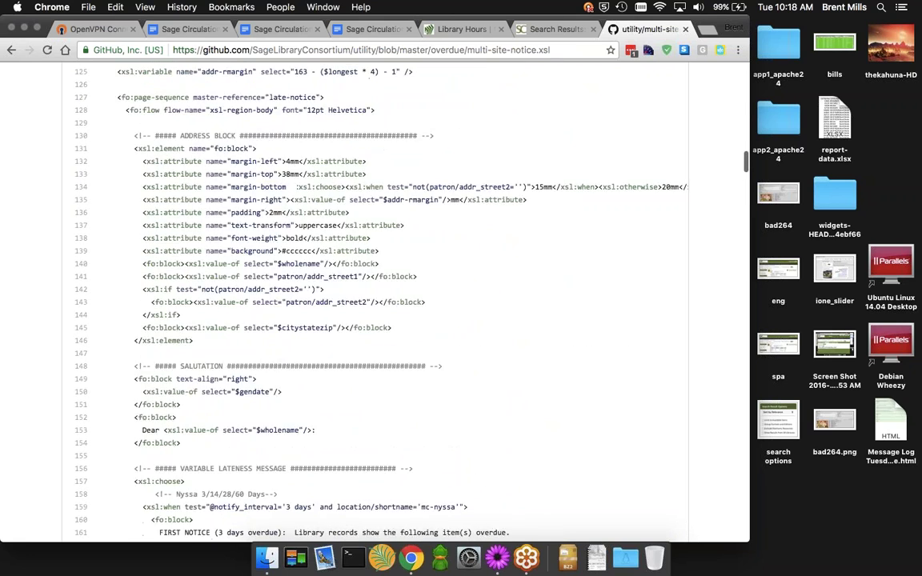
scroll(460, 364, up, 20)
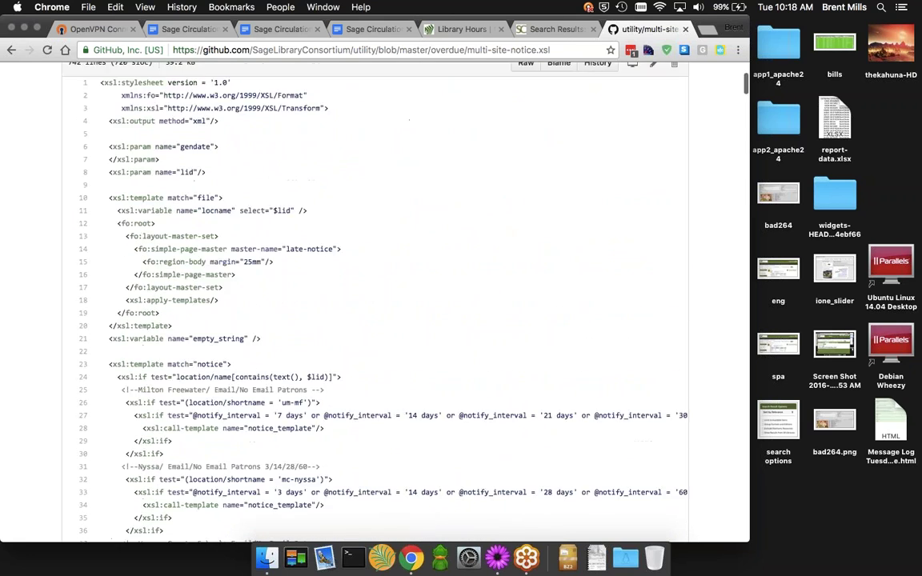
scroll(460, 364, up, 5)
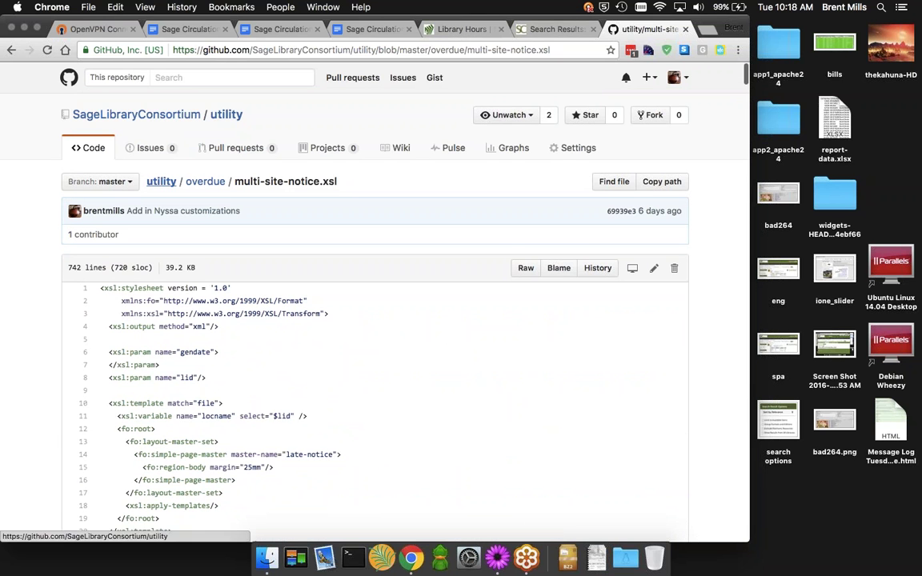
Pass the Library Hours and attendee list tabs to reach the December 13 notes' Open Forum section
click(452, 28)
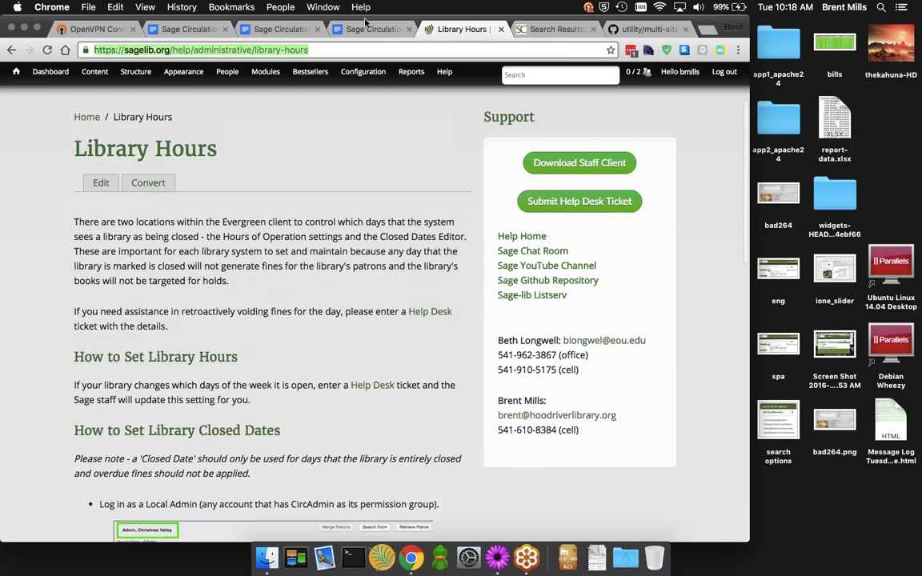
click(369, 29)
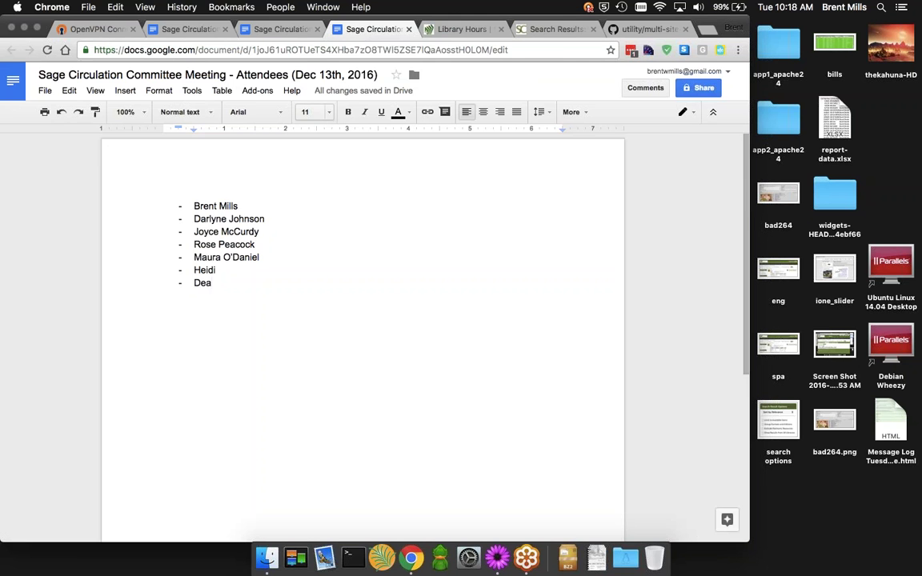
click(254, 30)
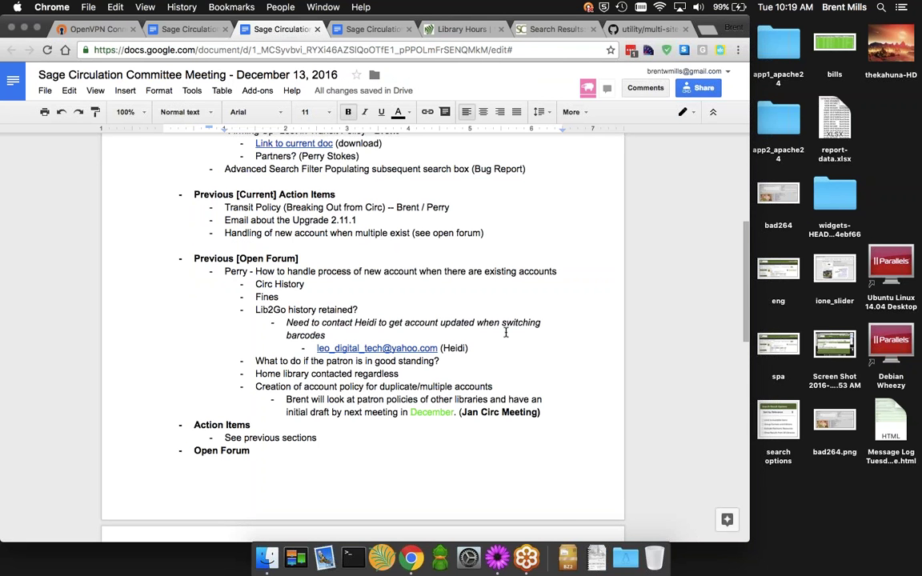
scroll(505, 333, up, 5)
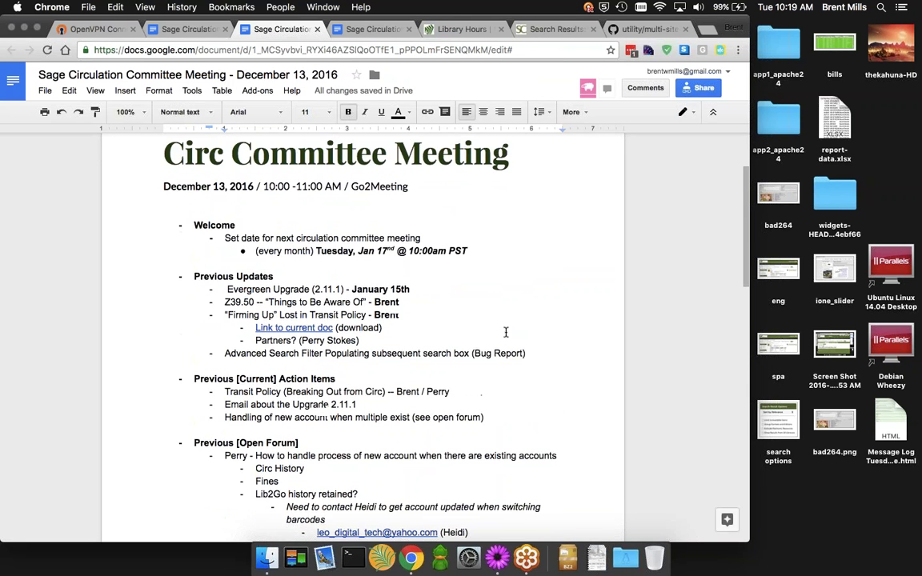
scroll(506, 333, up, 2)
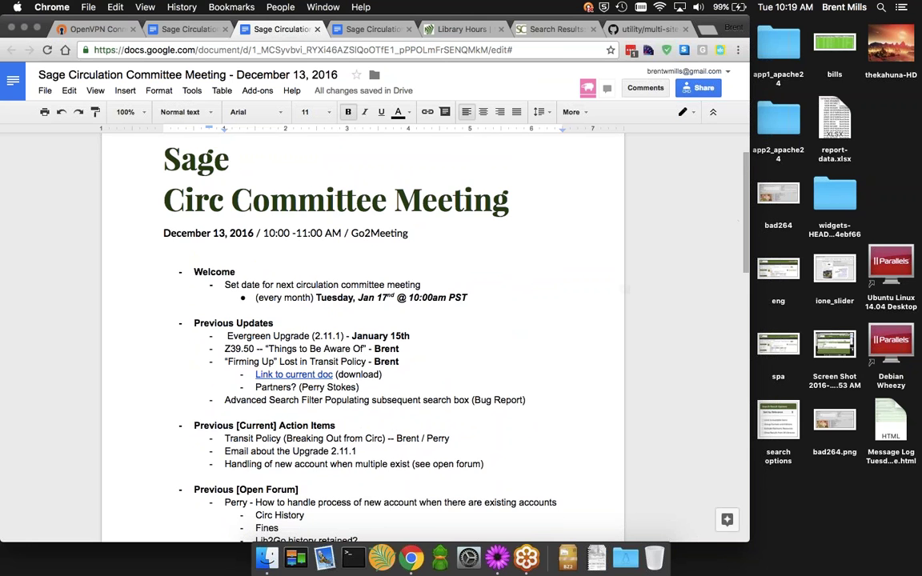
scroll(508, 317, down, 2)
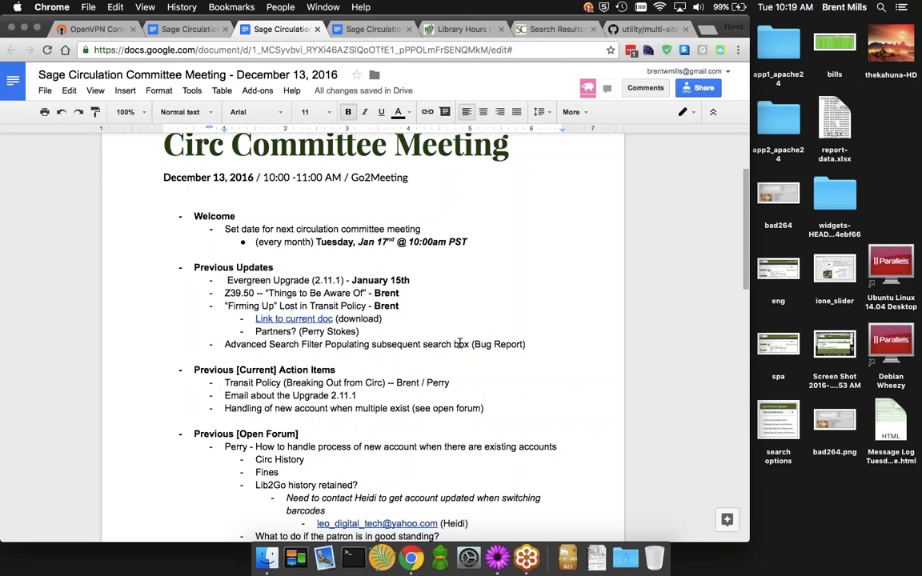
scroll(461, 344, down, 3)
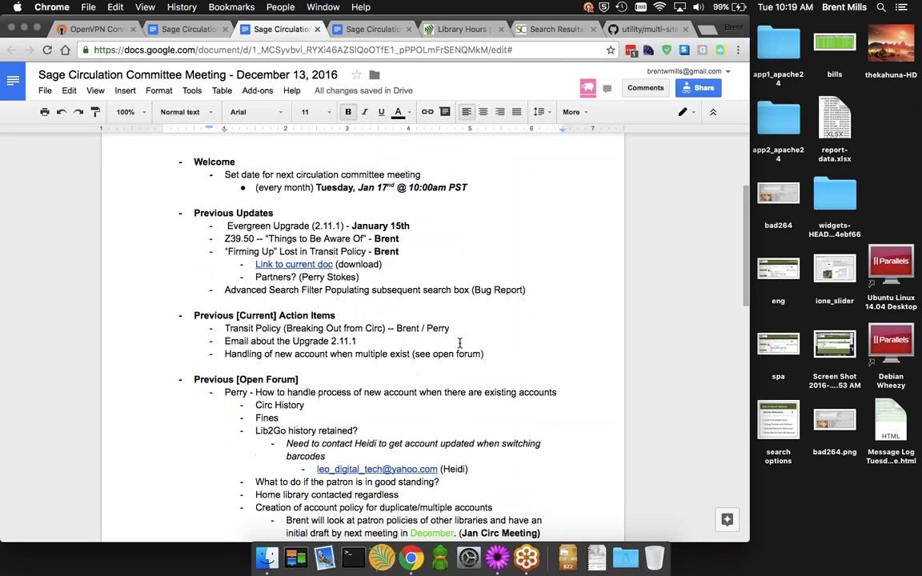
scroll(461, 345, down, 1)
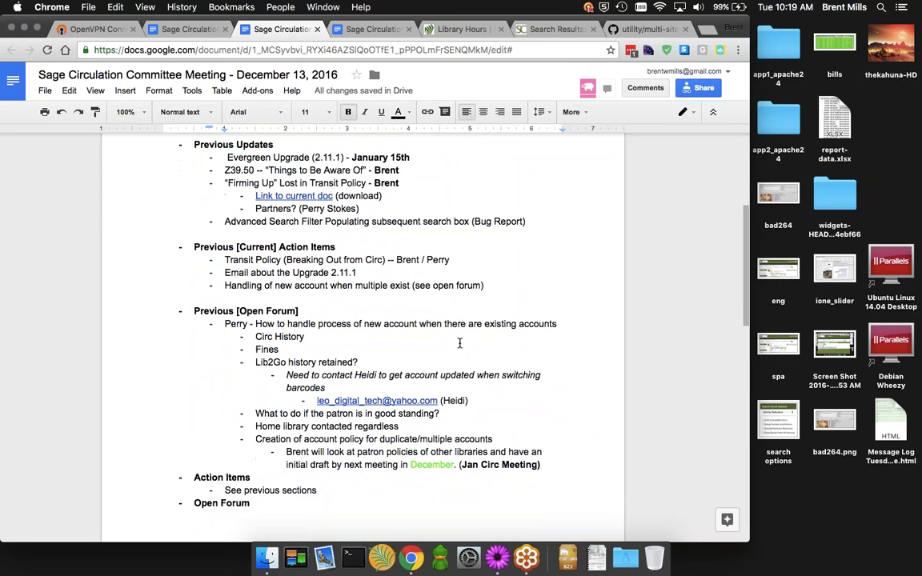
scroll(460, 342, down, 4)
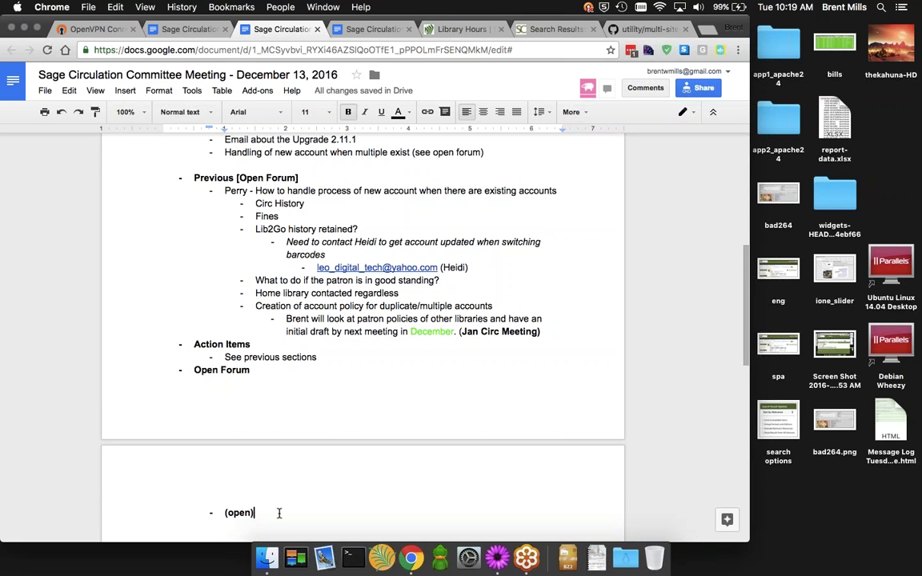
Select the '(open)' entry under Open Forum and toggle its bold off
key(shift+Left)
key(shift+Left)
key(shift+Left)
key(shift+Left)
key(shift+Left)
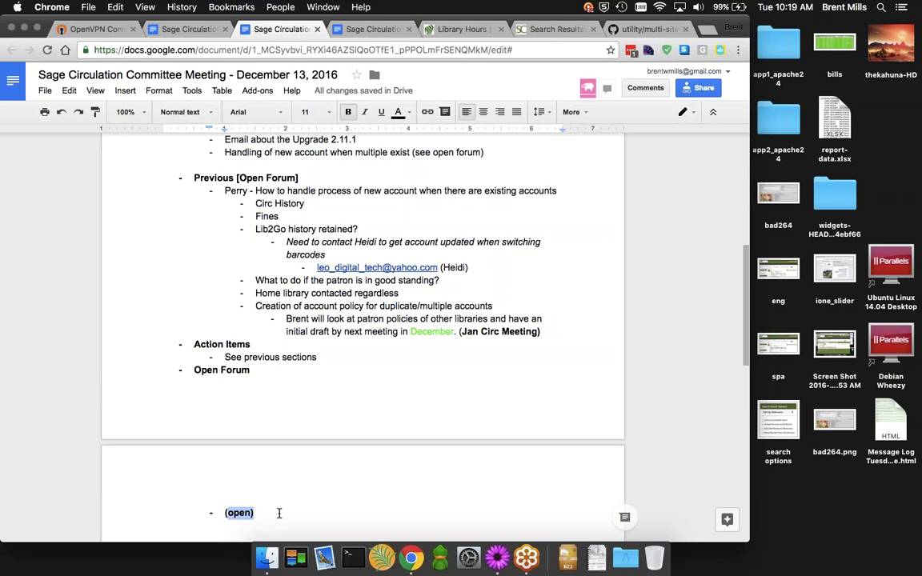
key(ctrl+b)
key(Right)
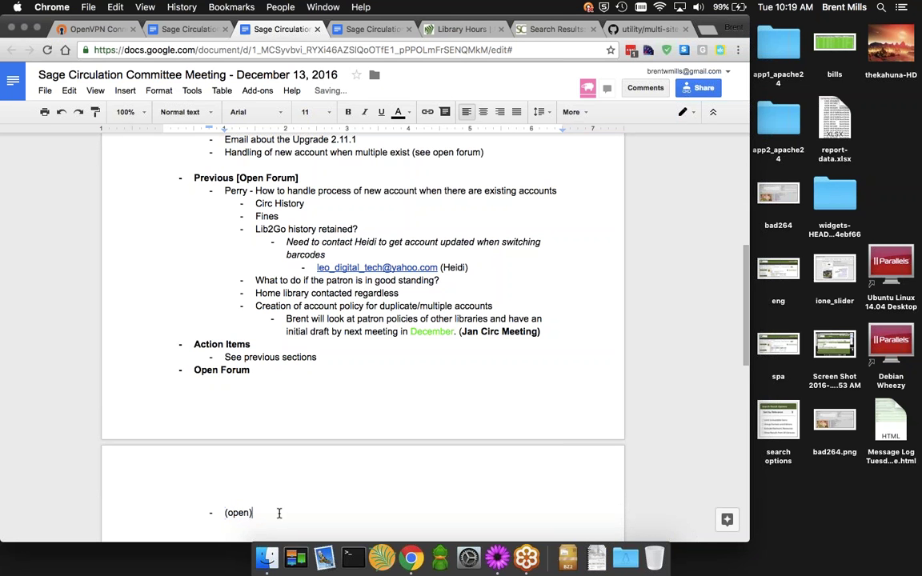
scroll(427, 296, up, 3)
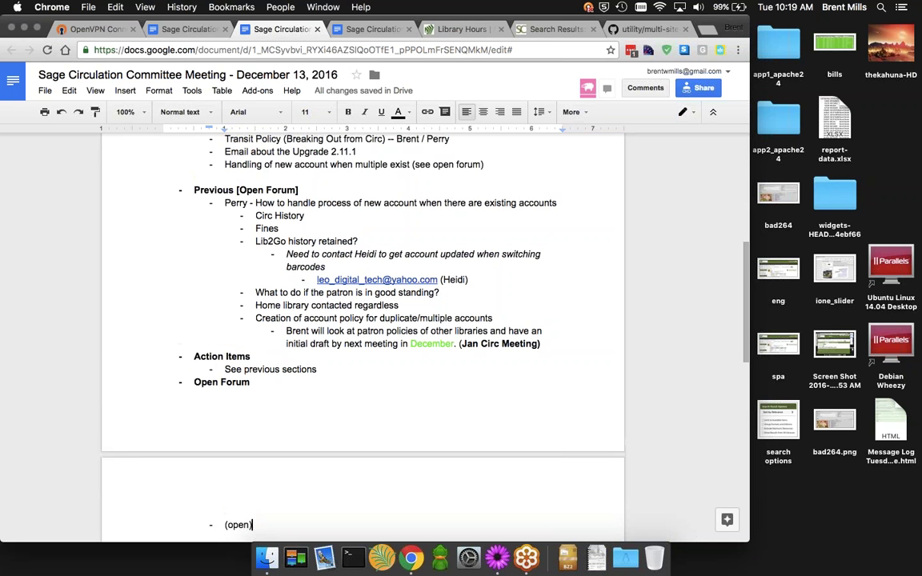
scroll(427, 295, up, 10)
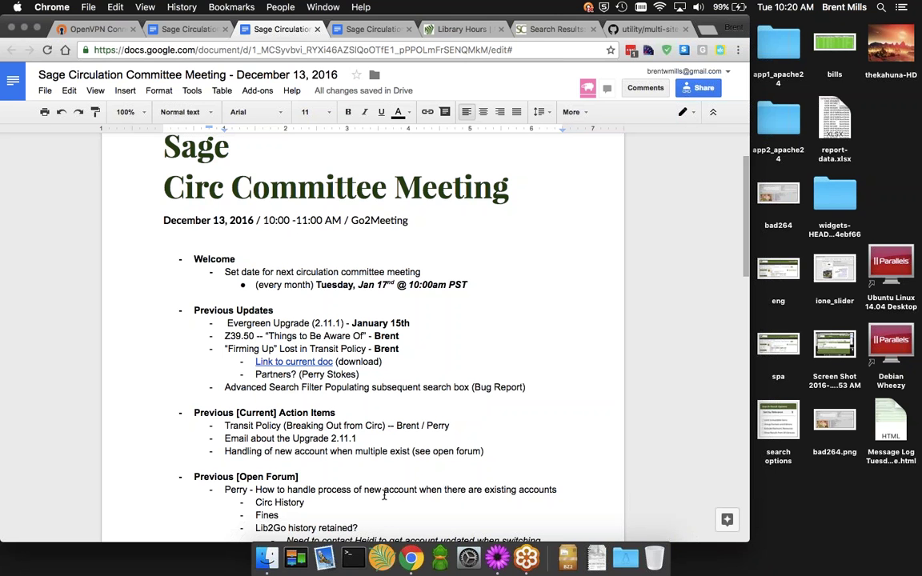
scroll(429, 467, down, 5)
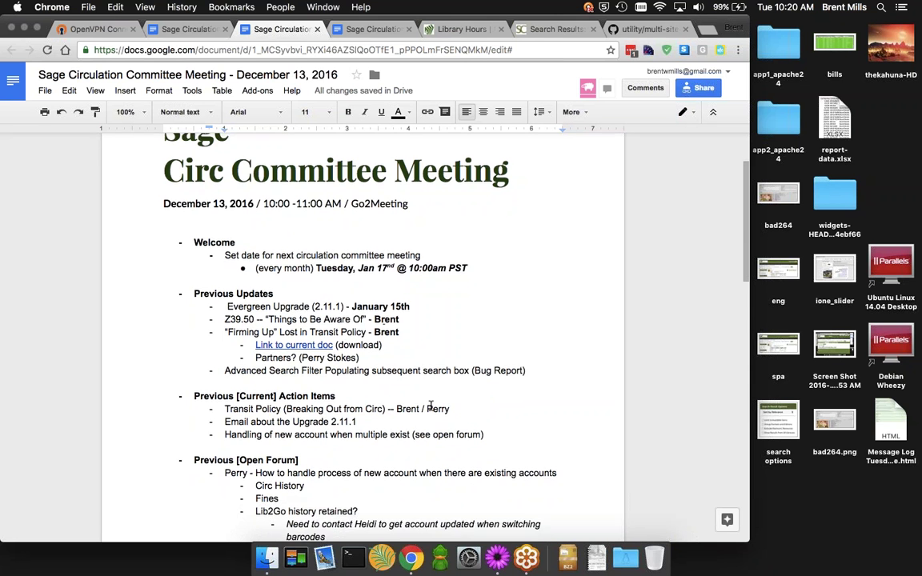
scroll(431, 406, down, 5)
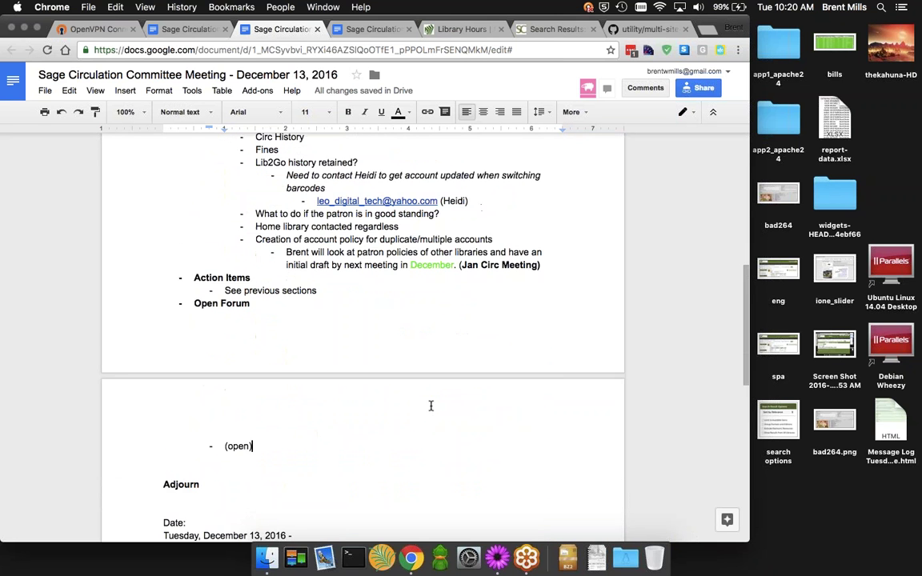
scroll(431, 406, up, 12)
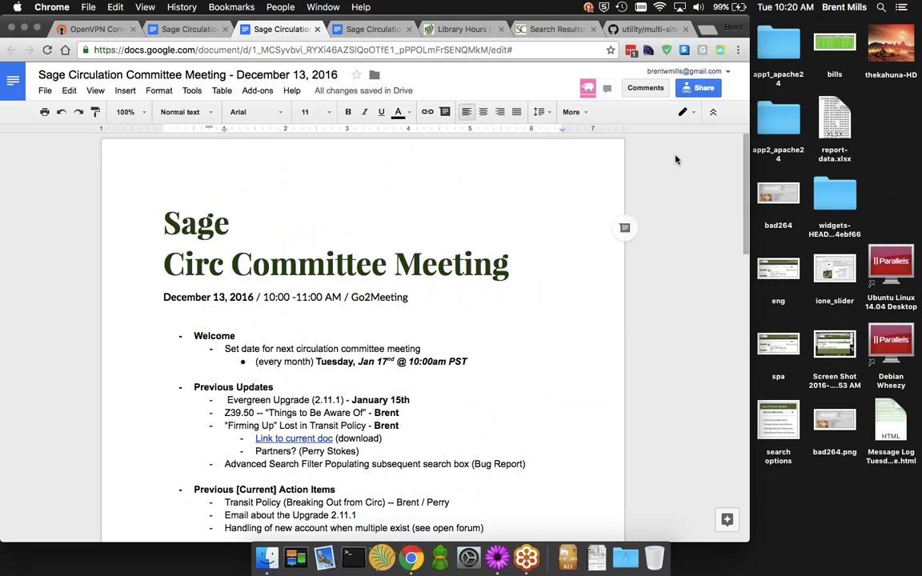
scroll(465, 252, down, 5)
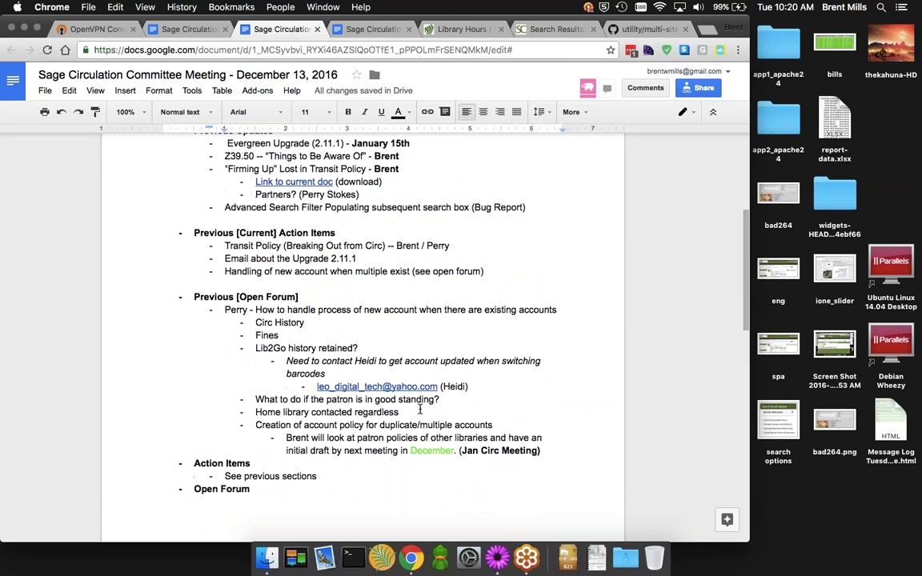
scroll(505, 359, up, 5)
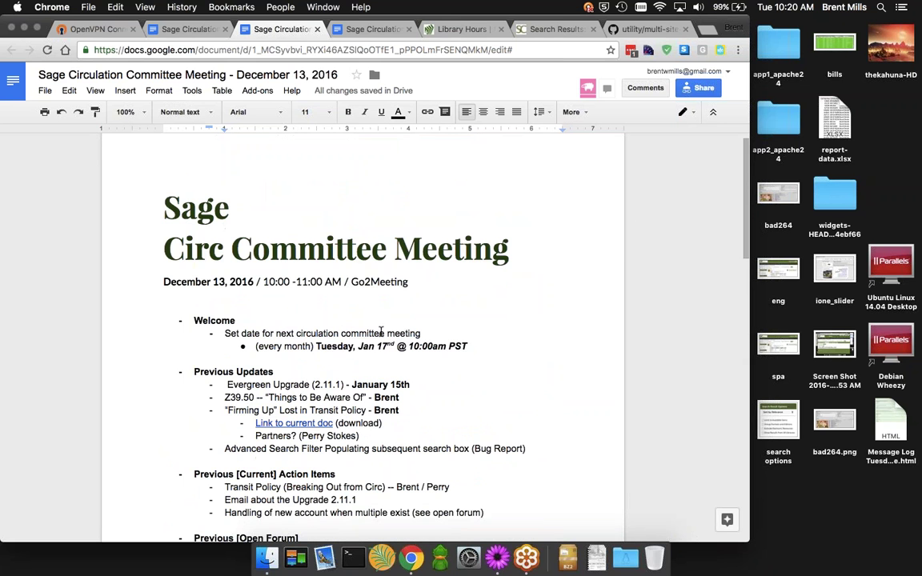